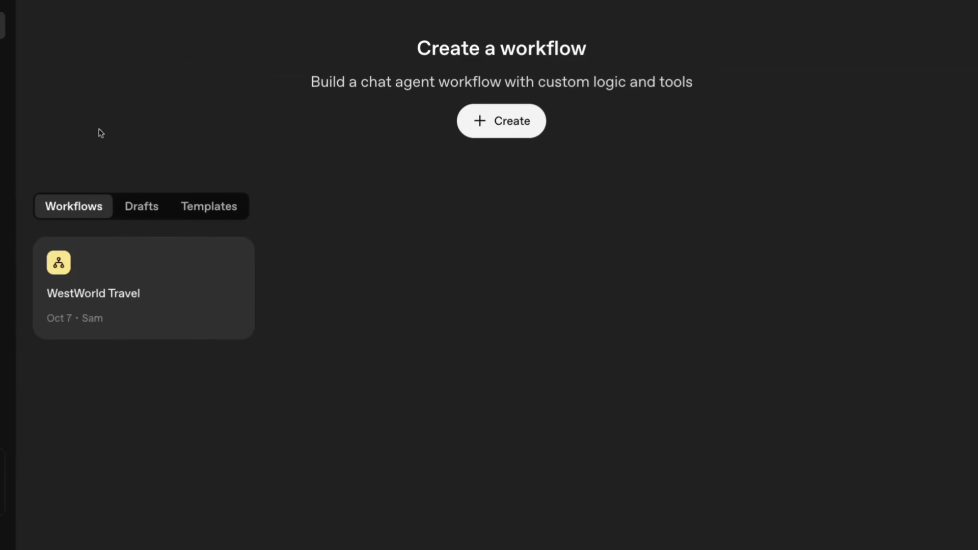
- Browse the workflow templates and open the Structured Data Q/A template
click(196, 202)
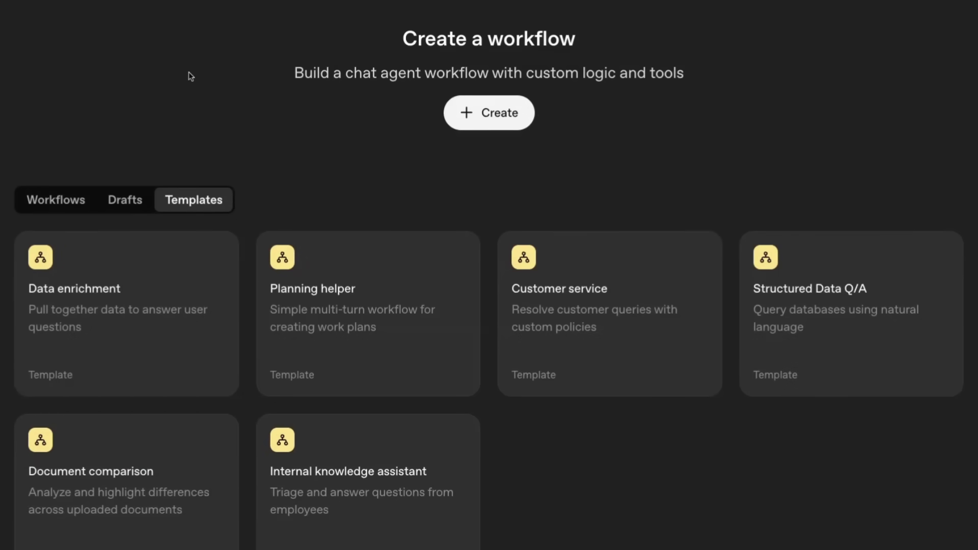
scroll(192, 74, down, 1)
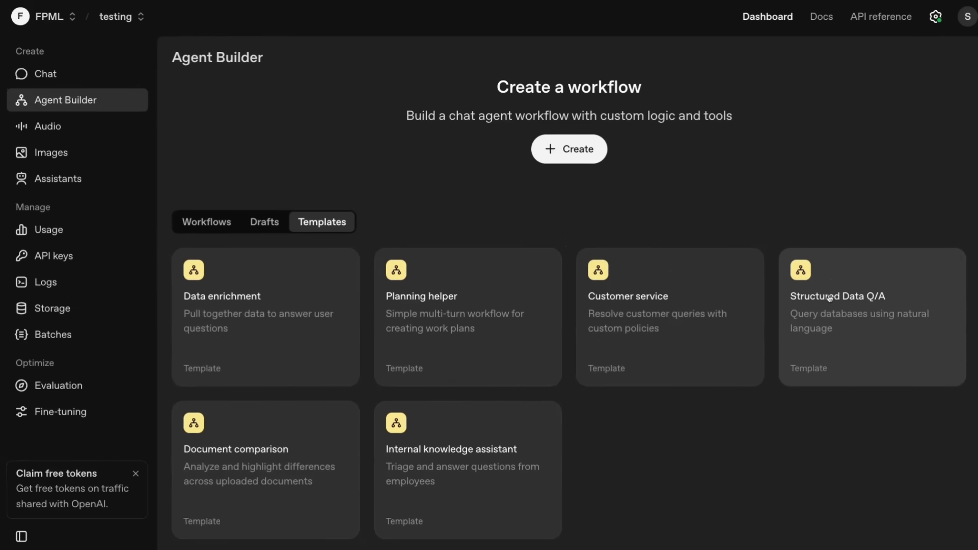
click(830, 298)
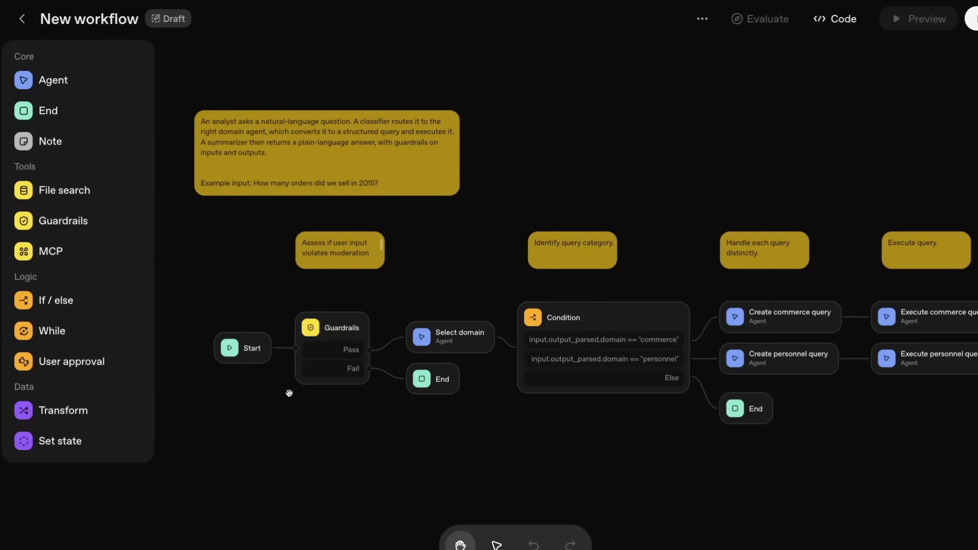
- Examine the Guardrails node and follow the template's flow through domain selection to the Condition branches
click(346, 323)
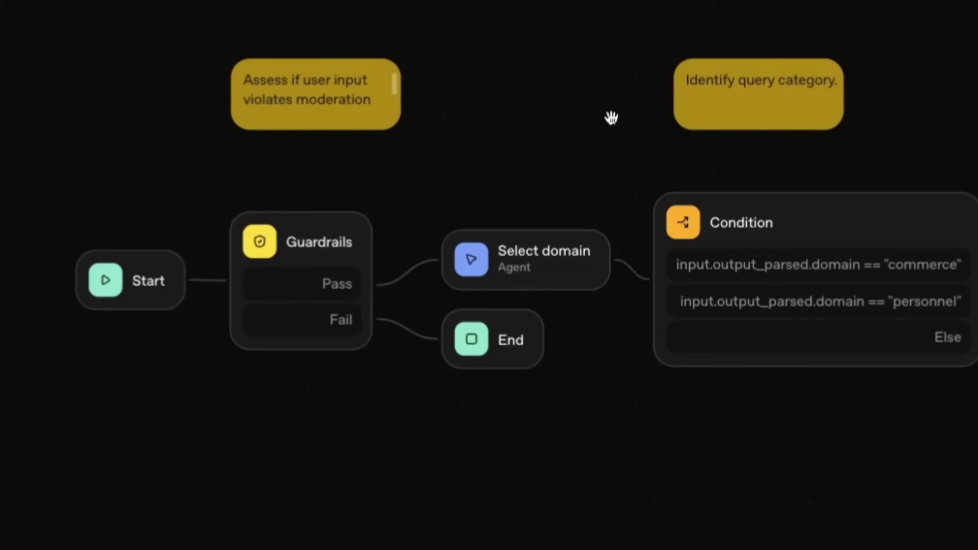
drag(911, 270, 309, 278)
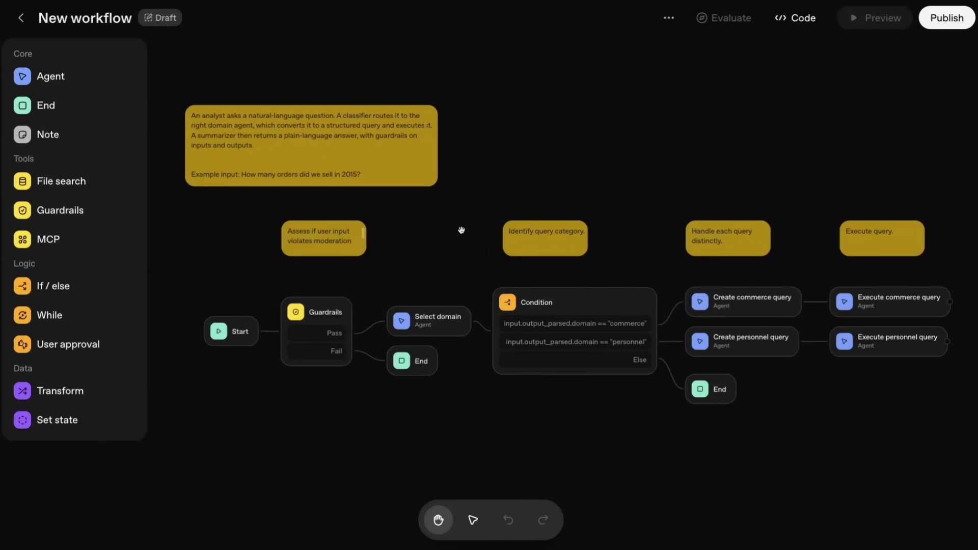
drag(461, 227, 443, 216)
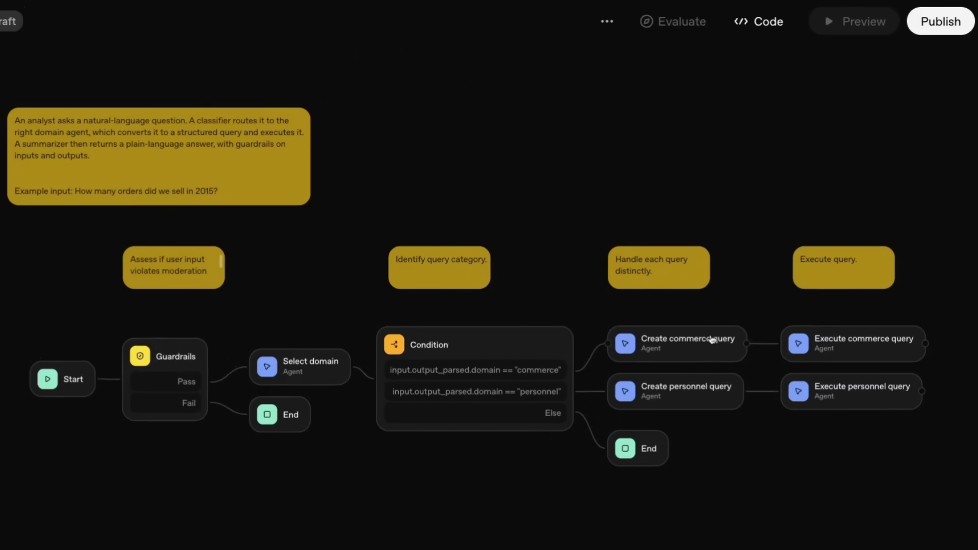
- Inspect the instructions and model settings of the Create commerce query and Execute commerce query agents
click(713, 339)
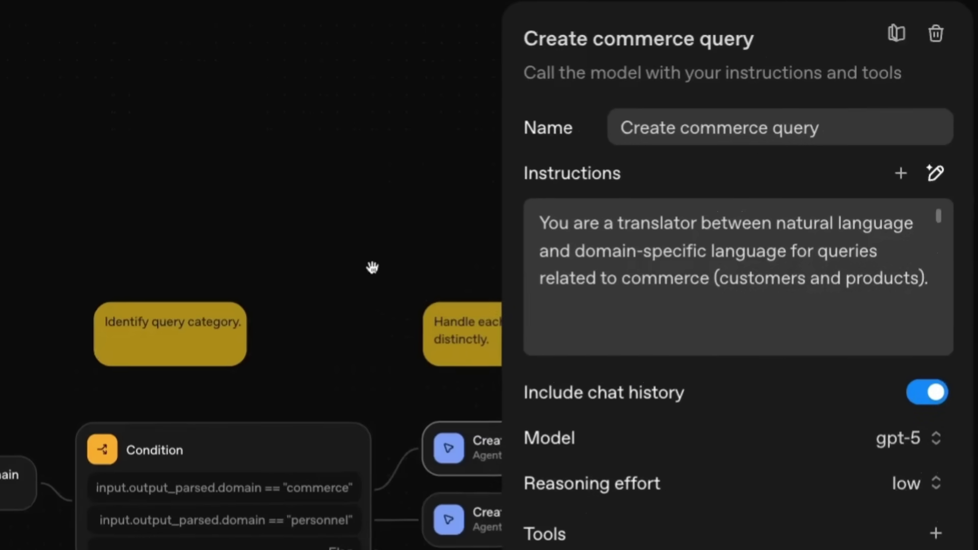
scroll(382, 238, right, 5)
scroll(356, 238, down, 1)
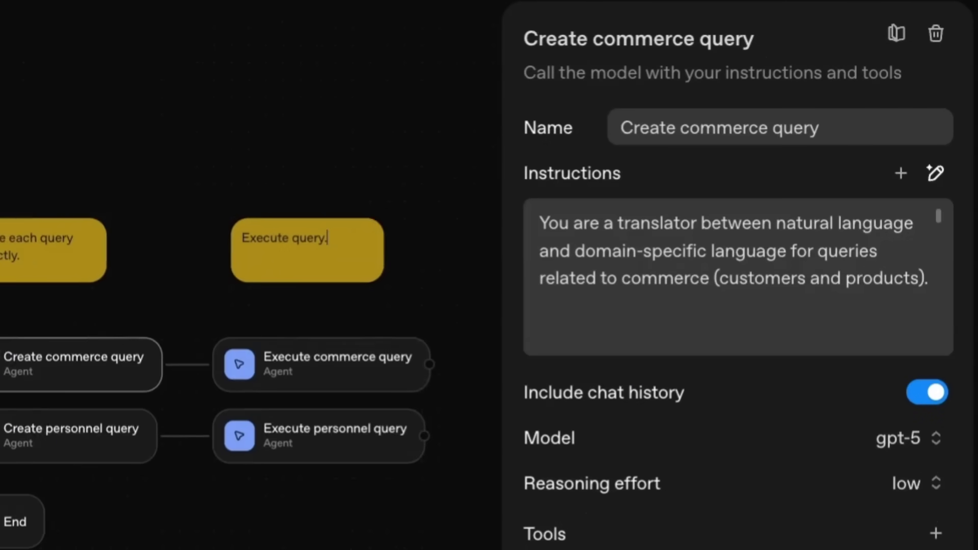
click(320, 382)
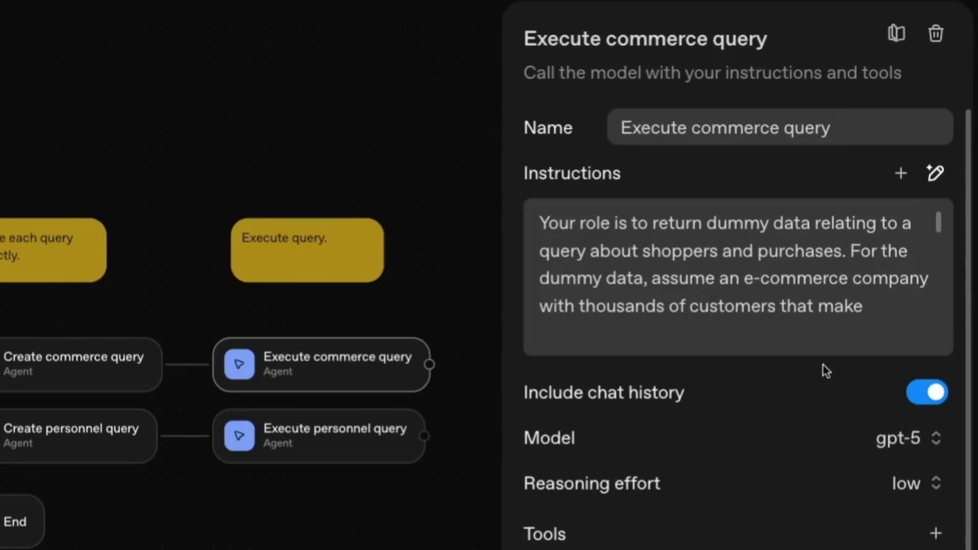
scroll(824, 365, down, 4)
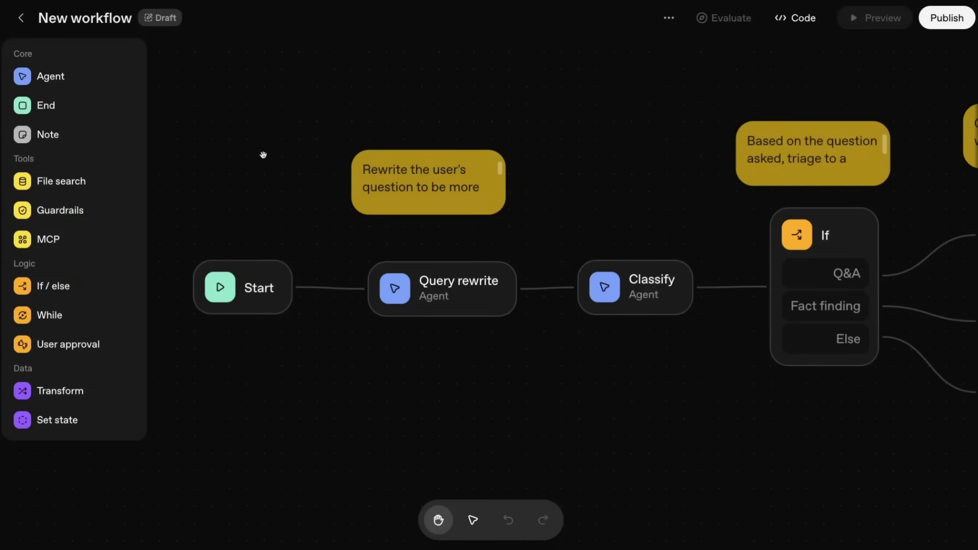
- Review the Query rewrite and Classify agents' settings, including Classify's operating_procedure_enum structured output schema
click(465, 279)
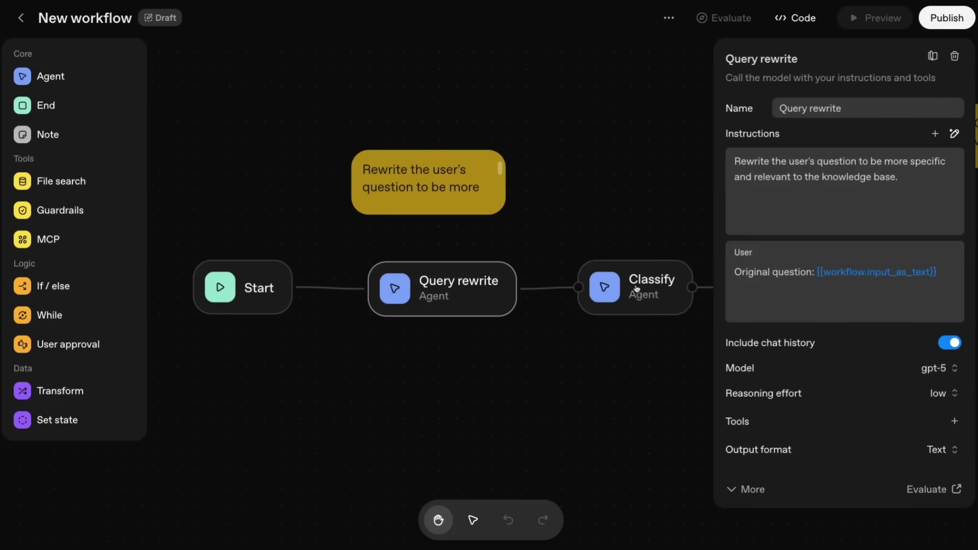
drag(636, 289, 389, 266)
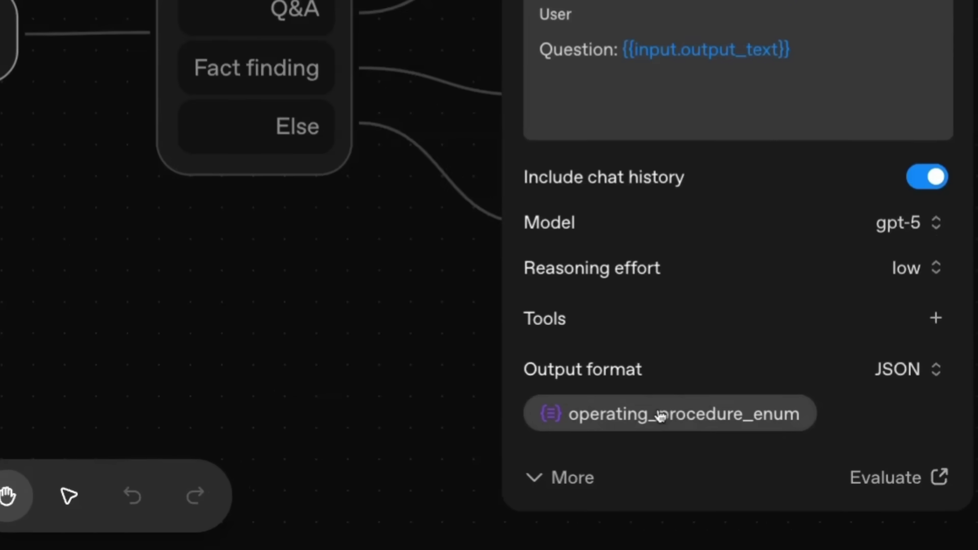
click(664, 414)
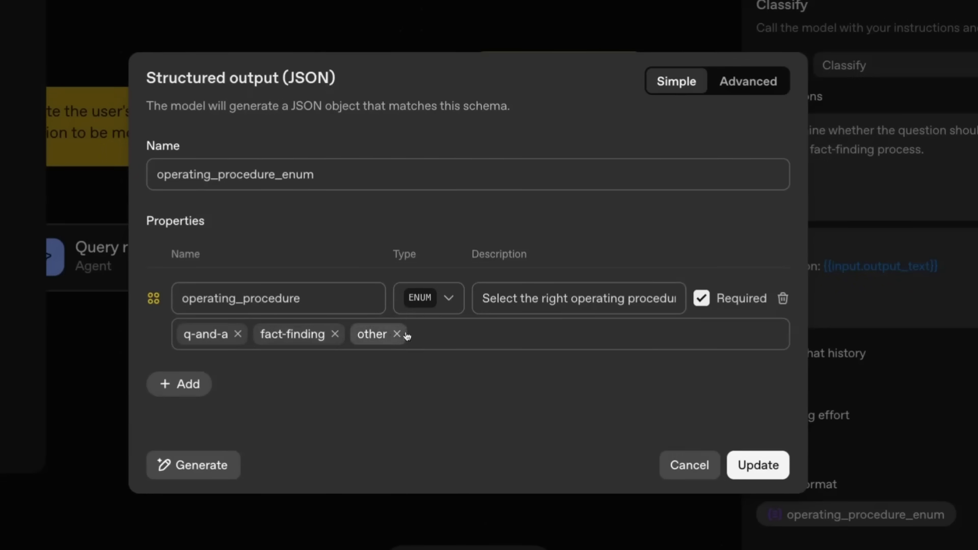
click(688, 465)
drag(627, 385, 481, 383)
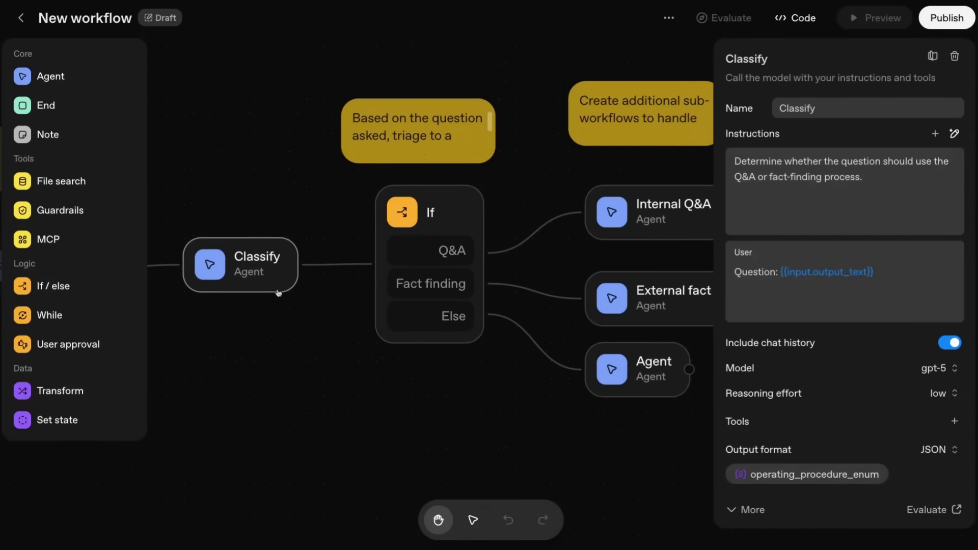
- Inspect the If node's Q&A and Fact finding conditions, focusing on the output_parsed and operating_procedure references
click(464, 205)
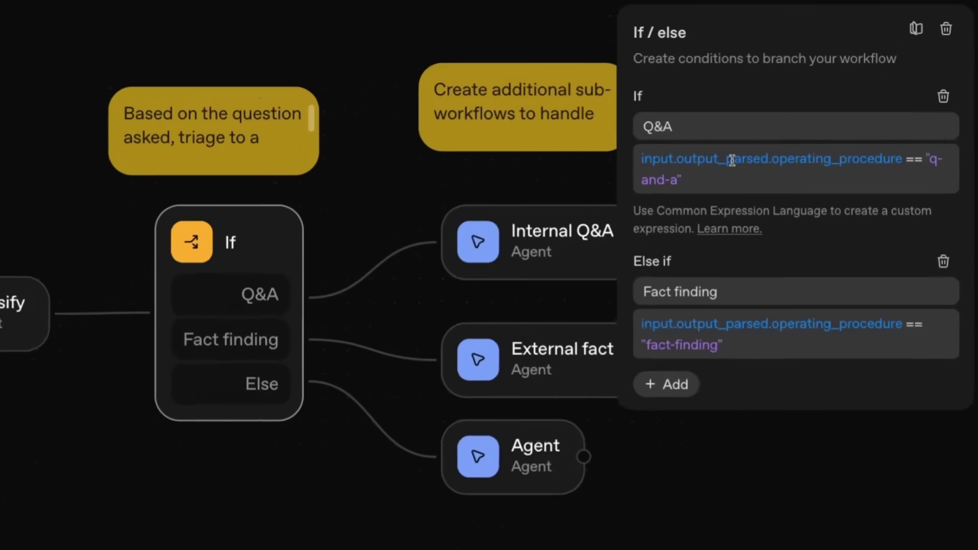
double_click(625, 214)
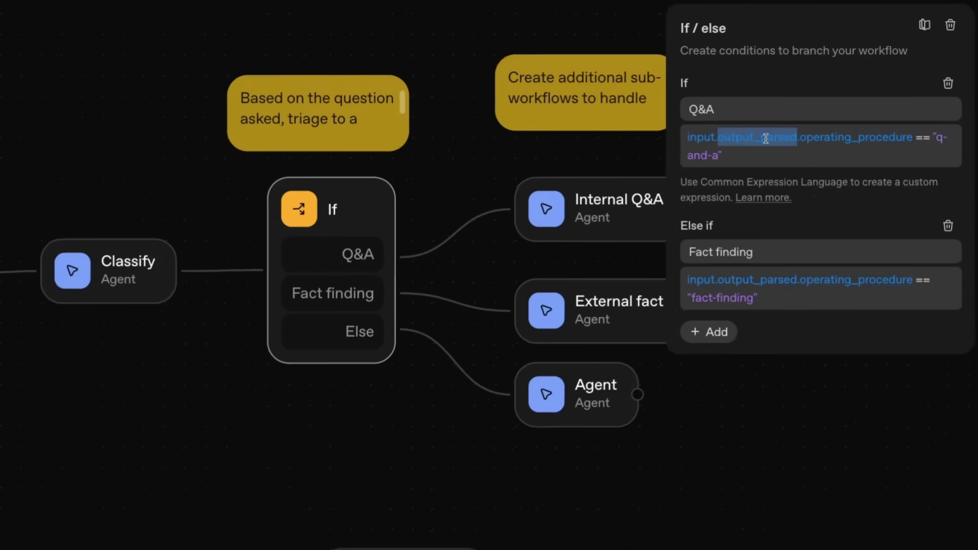
double_click(856, 136)
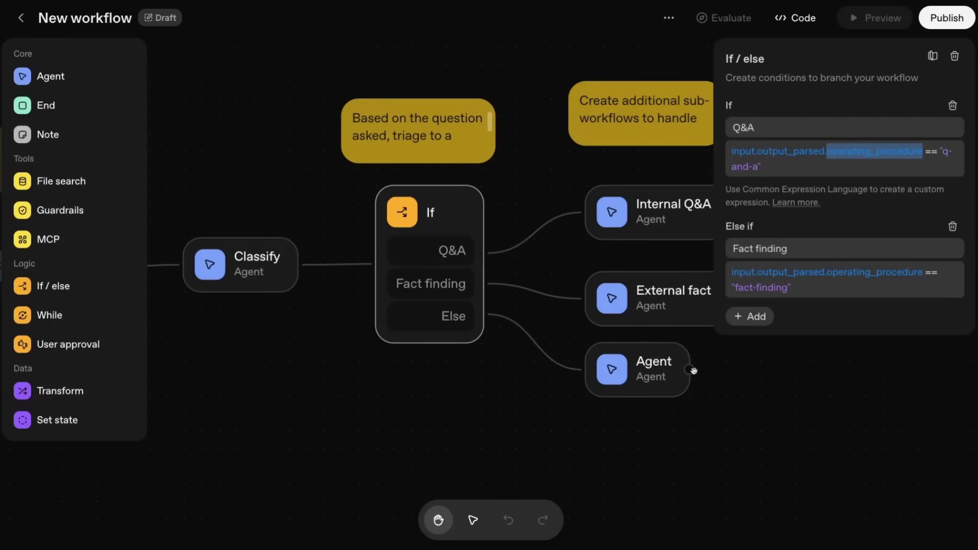
click(849, 419)
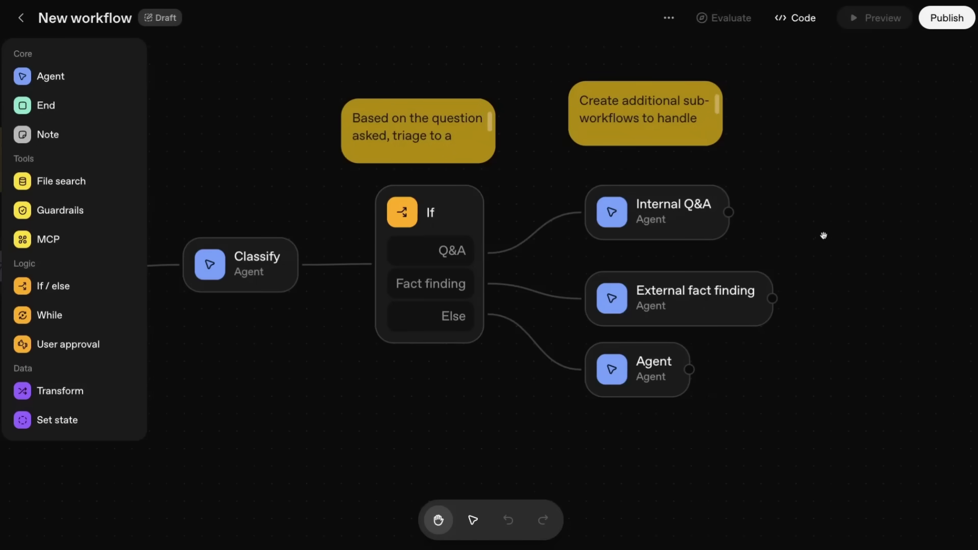
- Review the instructions and tools of the Internal Q&A, External fact finding and fallback Agent nodes behind the If branches
drag(824, 235, 734, 229)
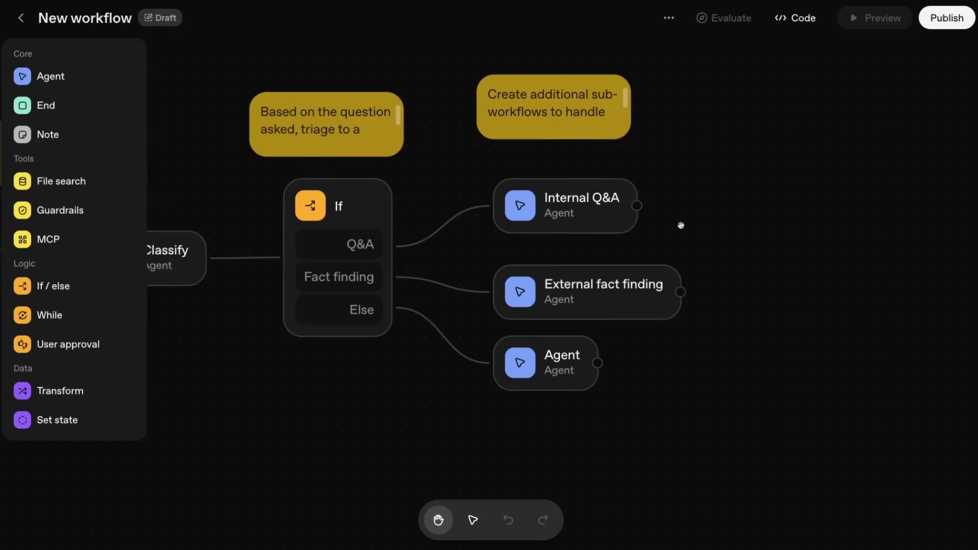
click(606, 217)
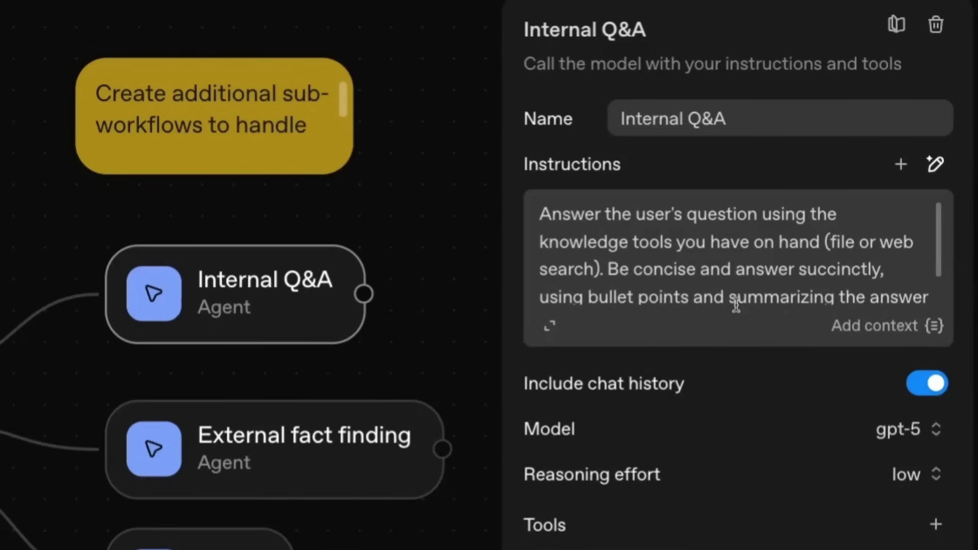
scroll(719, 284, down, 1)
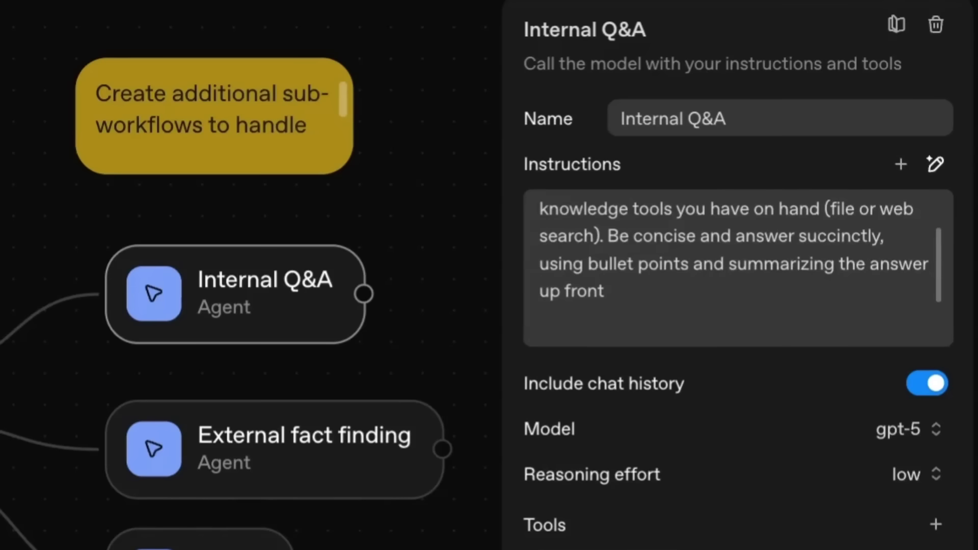
scroll(618, 346, down, 5)
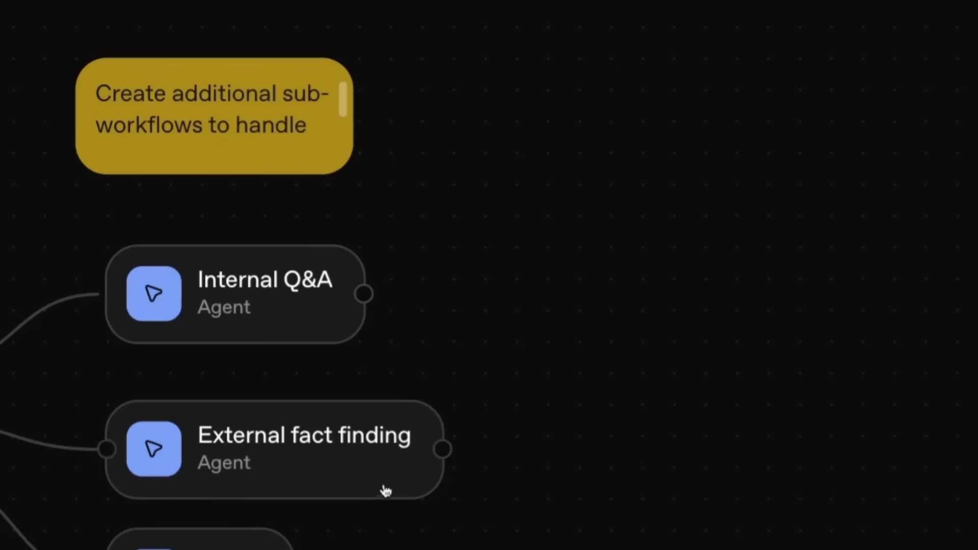
click(384, 488)
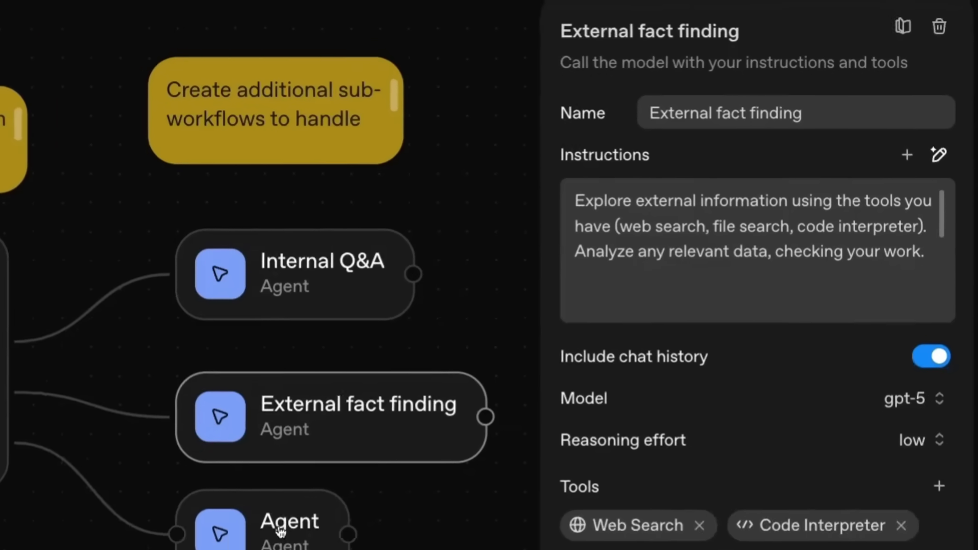
click(396, 458)
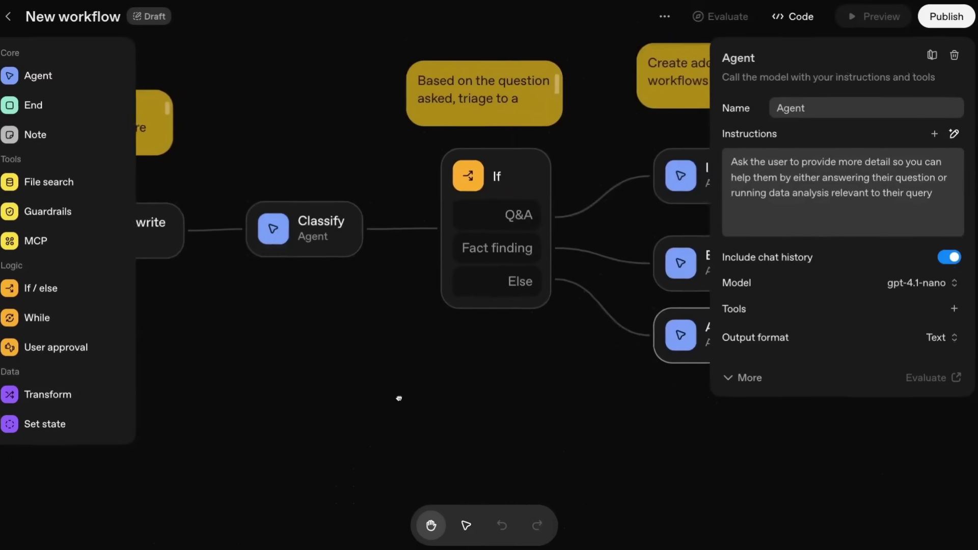
drag(397, 398, 631, 394)
drag(566, 58, 655, 77)
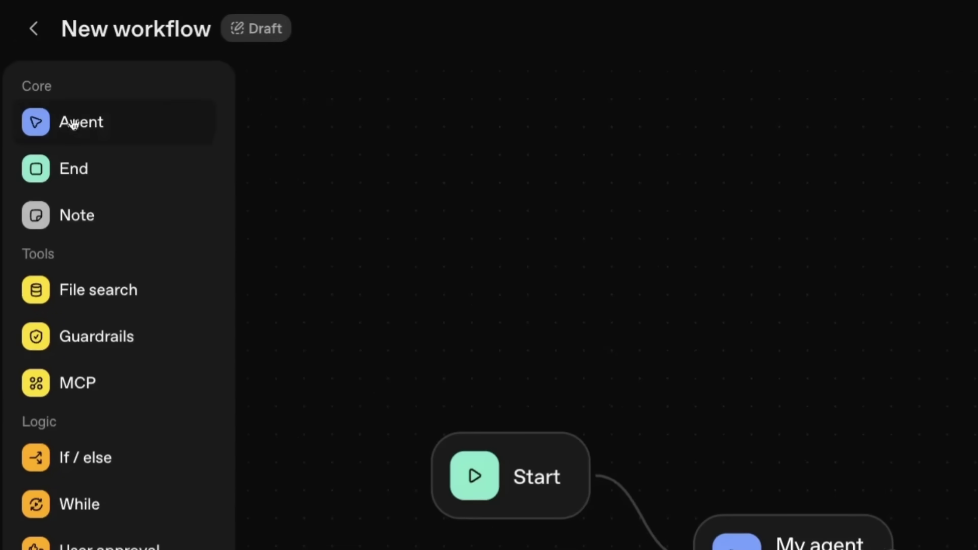
- Place a new Agent node above the Start node, move it closer to Start, and delete it
drag(74, 124, 444, 155)
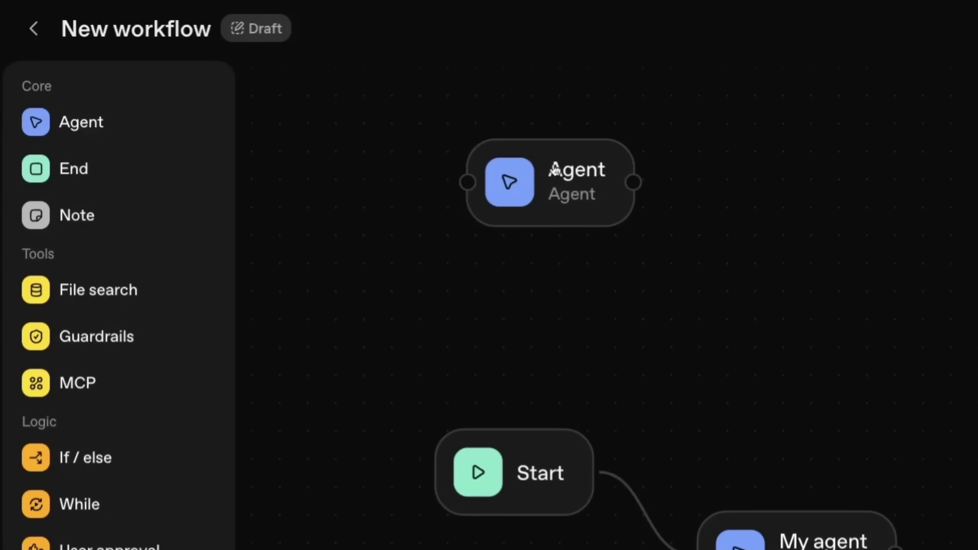
drag(555, 167, 567, 271)
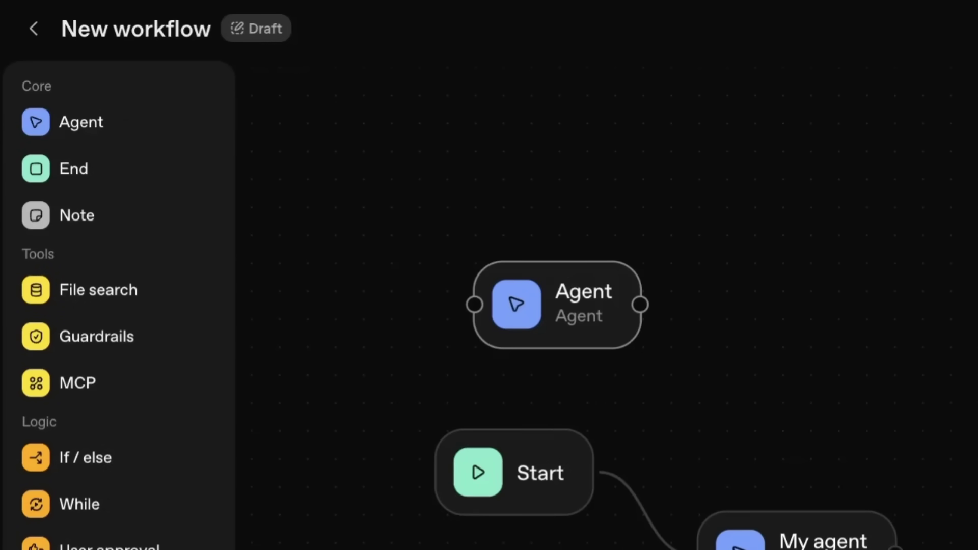
key(Delete)
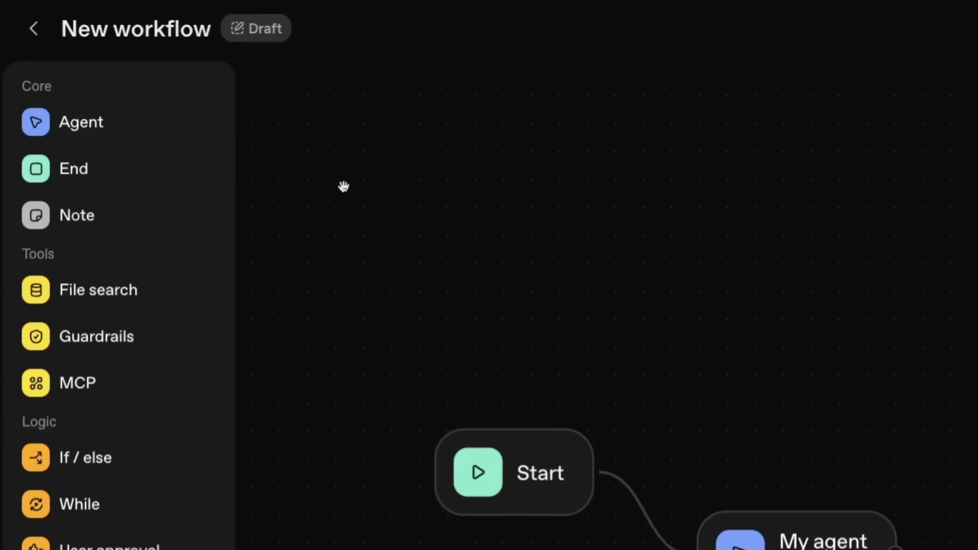
- Place a sticky note above the Start node, try out its text field, and delete the note
drag(83, 206, 511, 148)
click(617, 204)
click(578, 186)
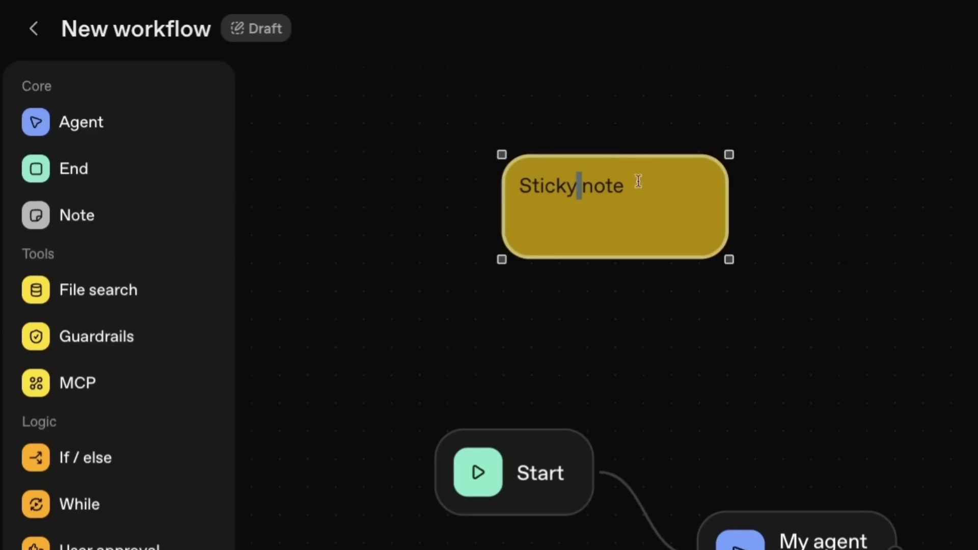
click(811, 182)
click(656, 192)
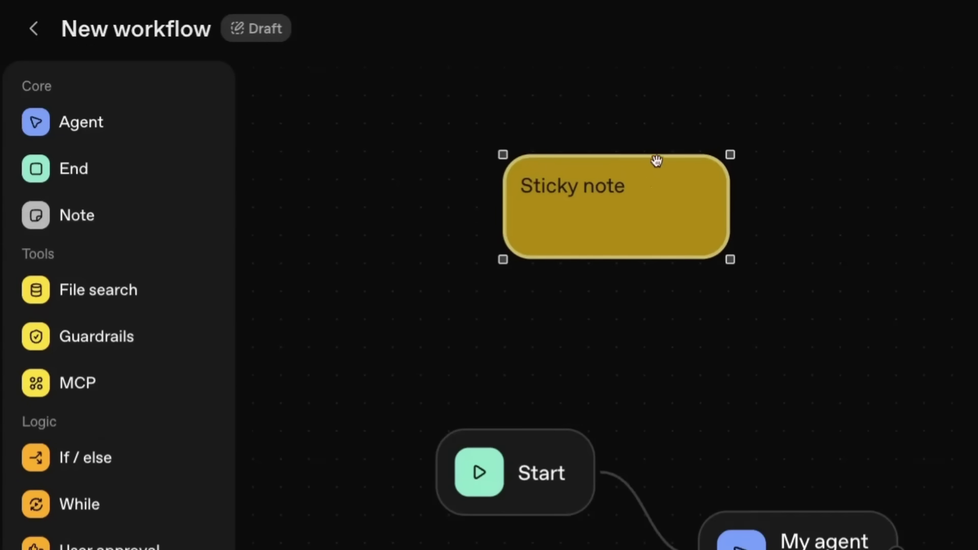
key(BackSpace)
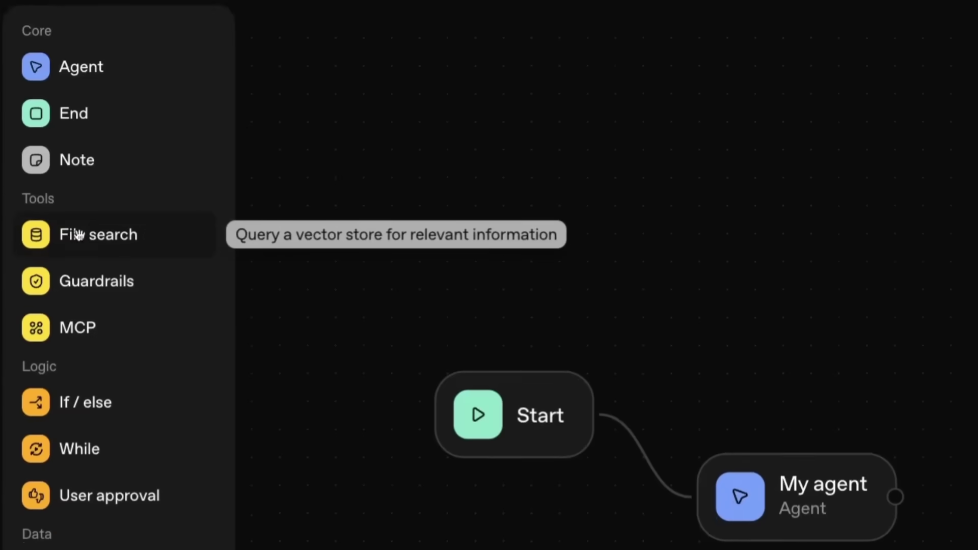
- Place a File search node above the Start node, select it, and remove it from the canvas
drag(79, 234, 485, 120)
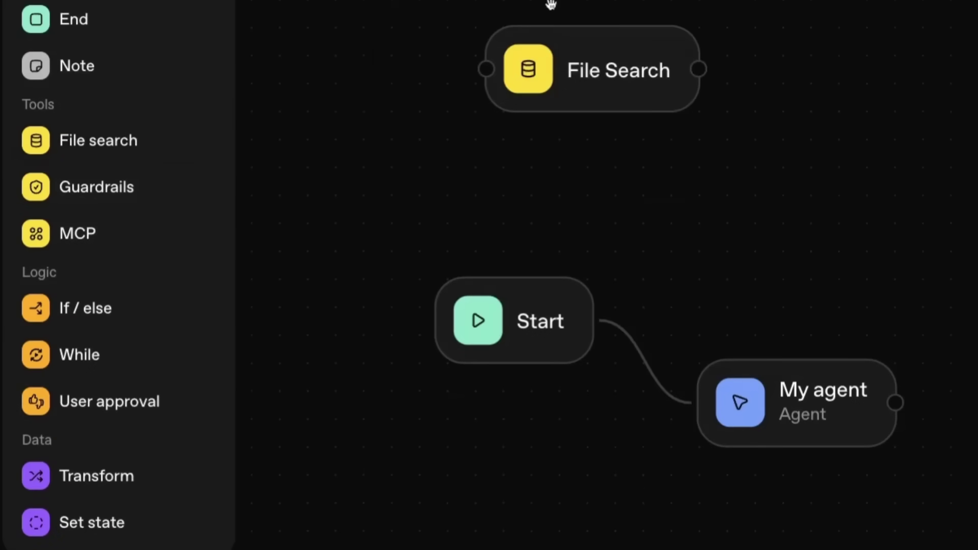
click(637, 92)
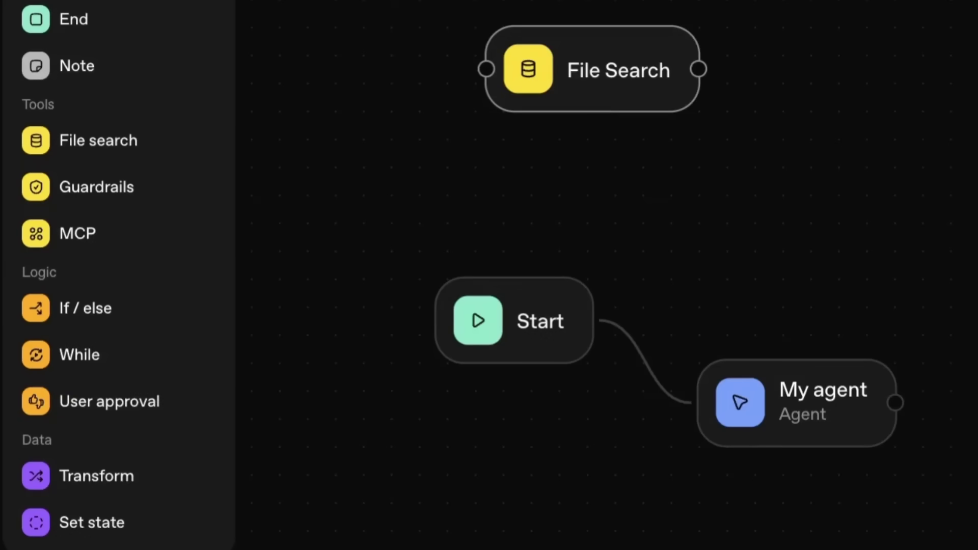
click(786, 36)
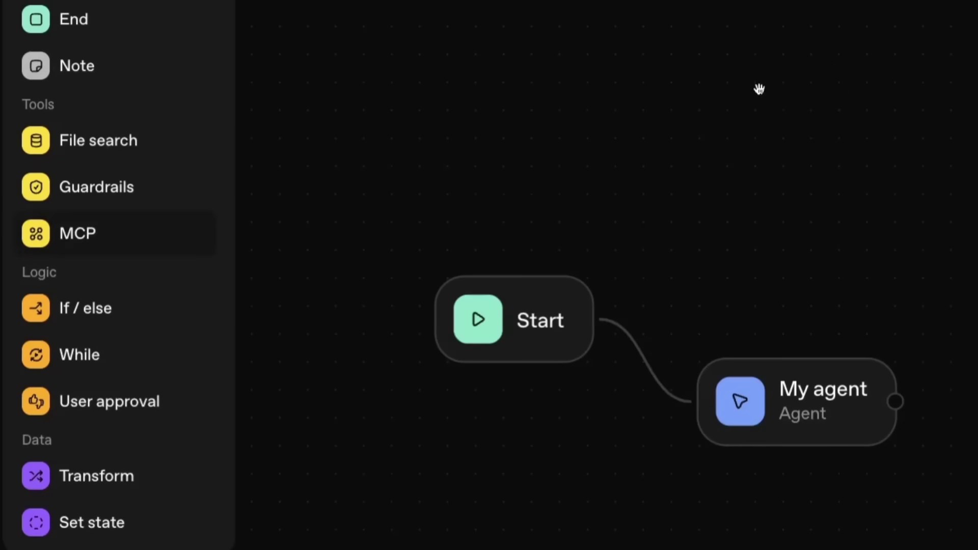
- Place an MCP node above the Start node and view the other developers' servers and the custom server connection form
drag(760, 89, 760, 91)
click(856, 125)
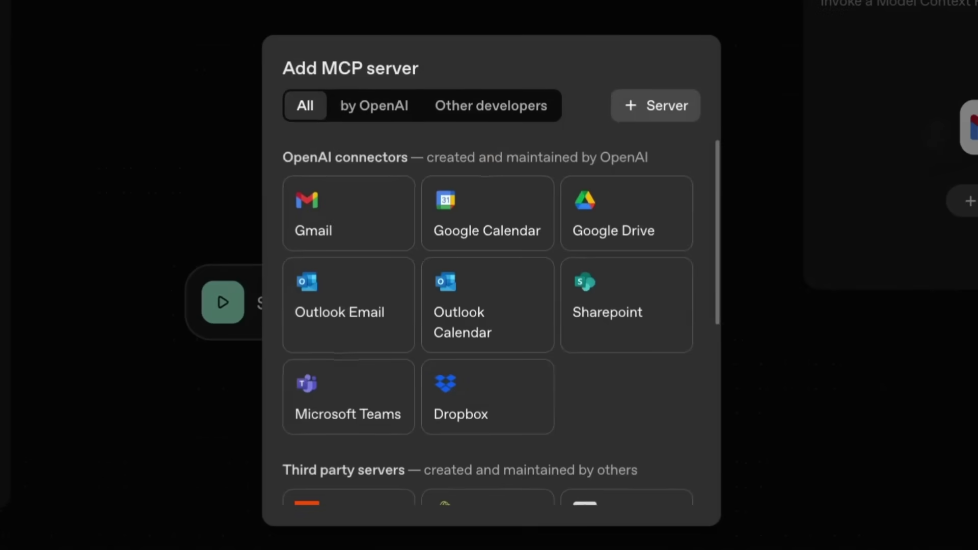
click(492, 116)
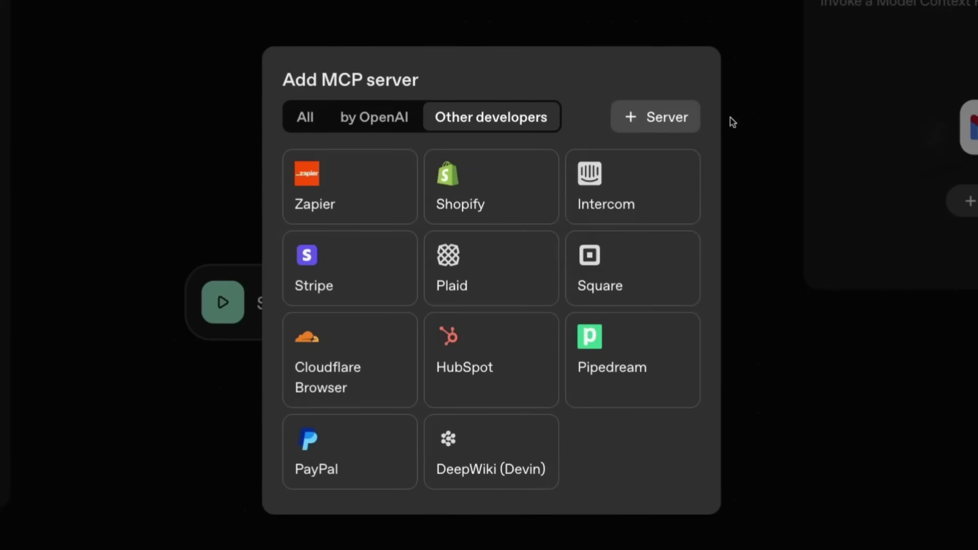
click(662, 118)
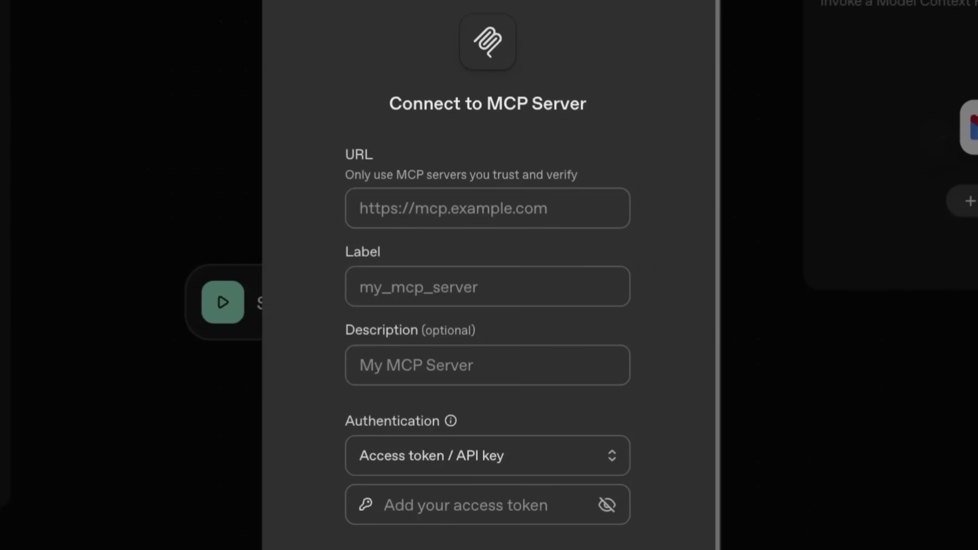
click(451, 512)
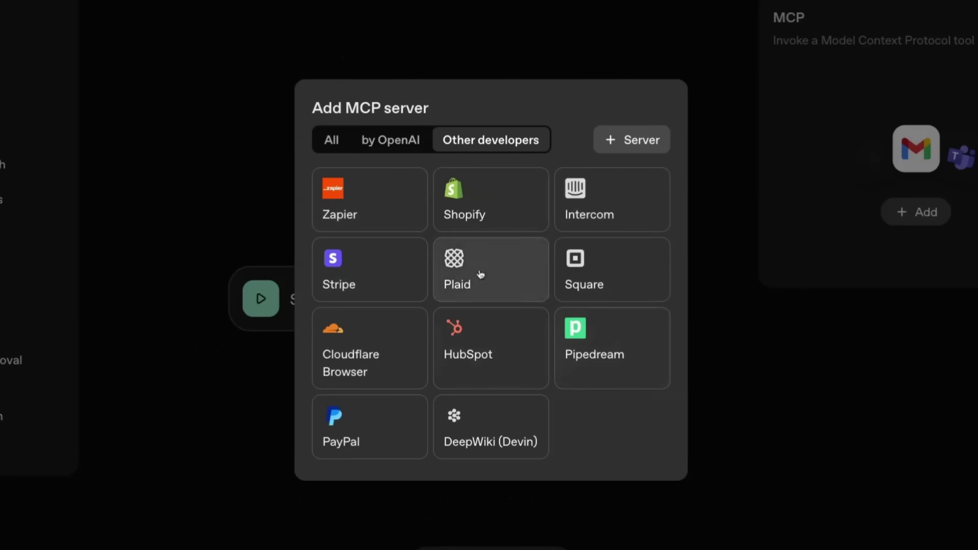
- Compare the MCP servers offered by OpenAI and by other developers, close the selection, and delete the MCP node
click(391, 140)
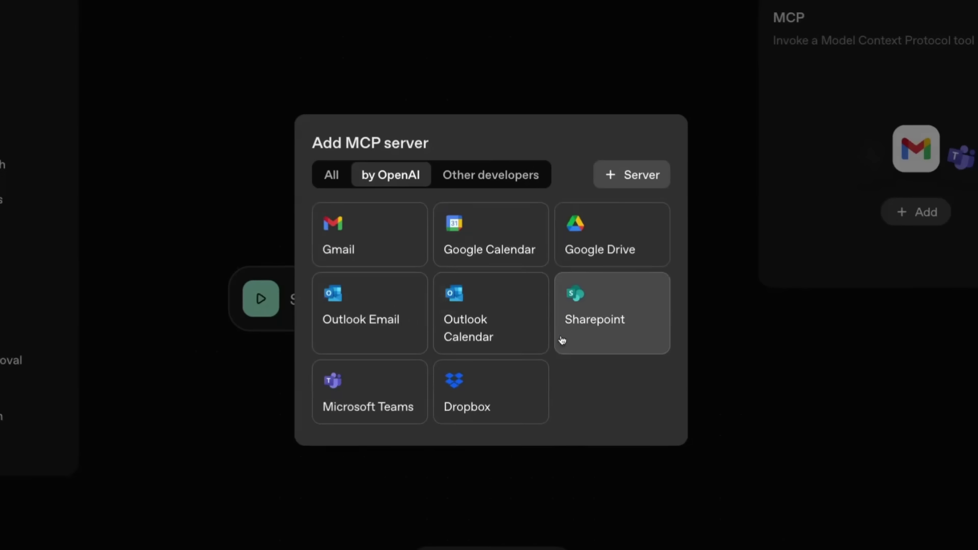
click(503, 175)
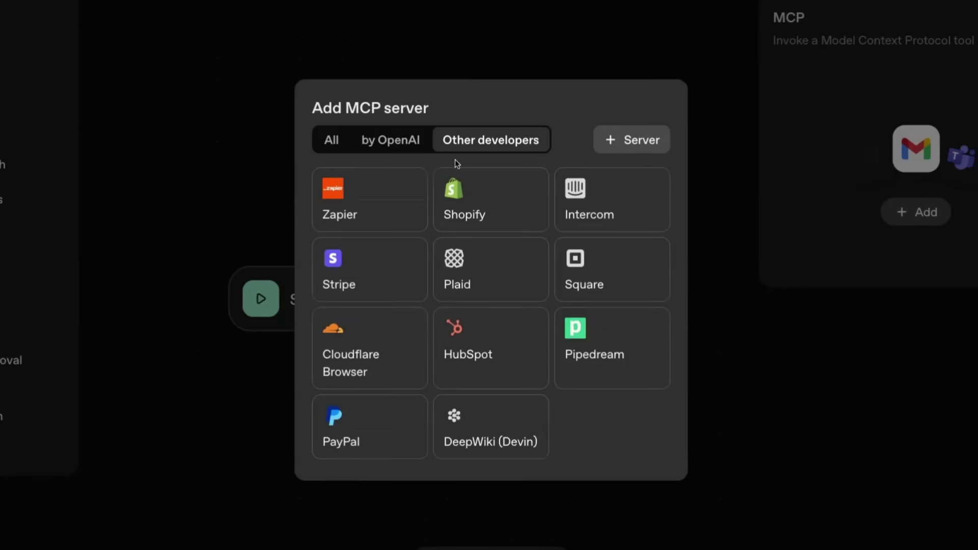
click(664, 66)
click(956, 57)
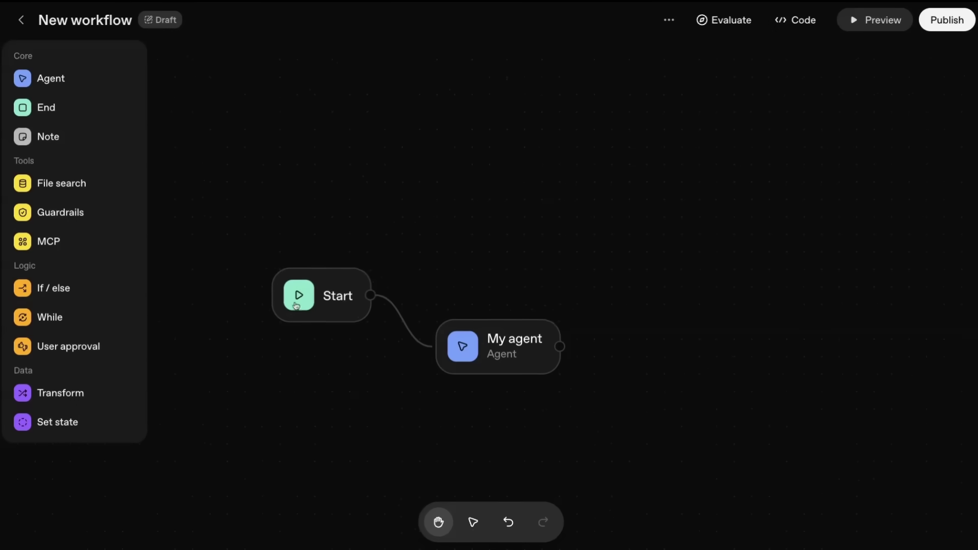
- Delete the My agent node and move the Start node toward the upper-left of the canvas
click(499, 326)
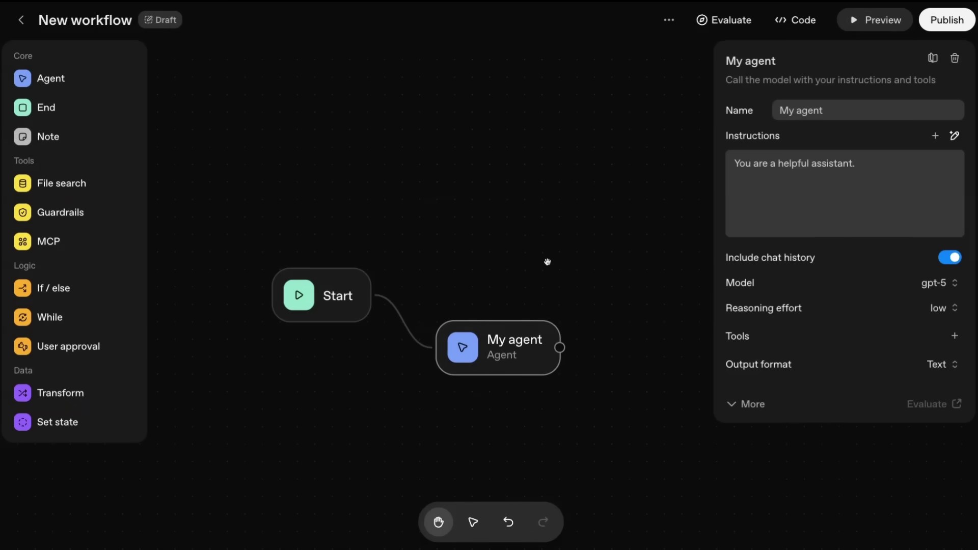
key(Delete)
drag(320, 273, 238, 169)
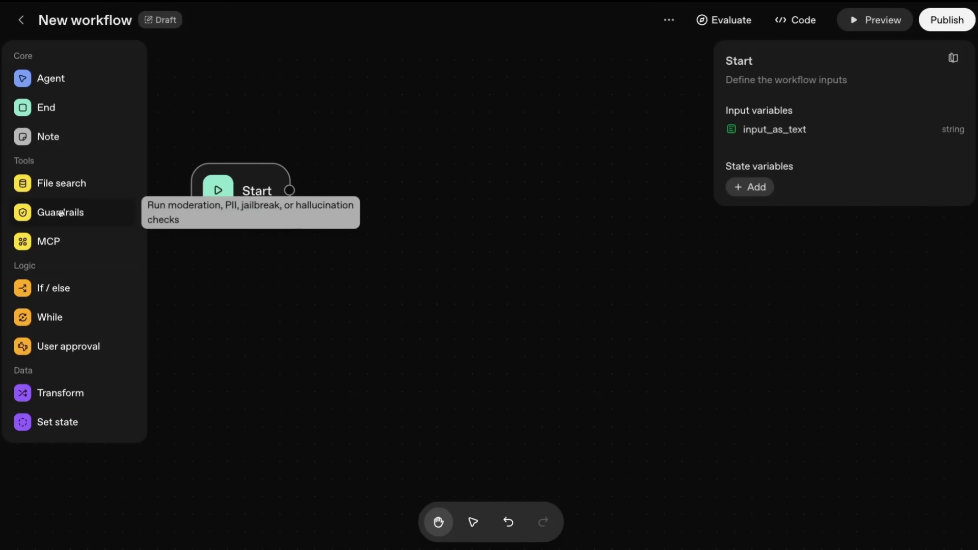
- Add a Guardrails node connected after Start and enable its Jailbreak check
drag(89, 219, 422, 205)
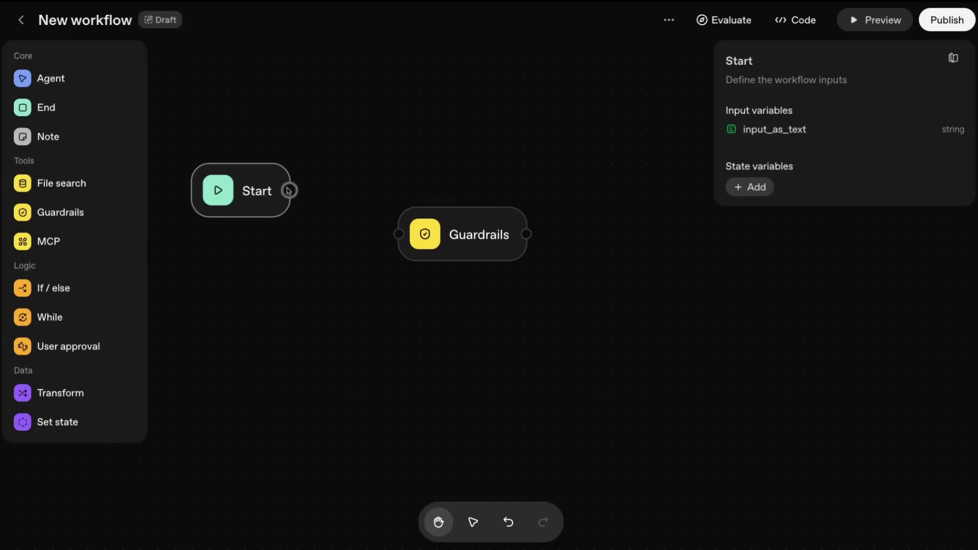
drag(290, 191, 399, 235)
drag(485, 227, 429, 189)
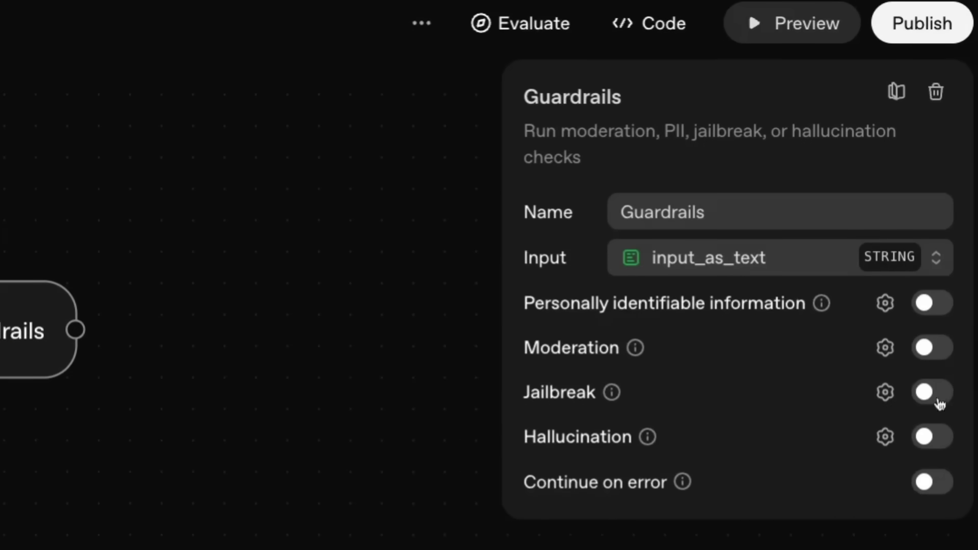
click(939, 401)
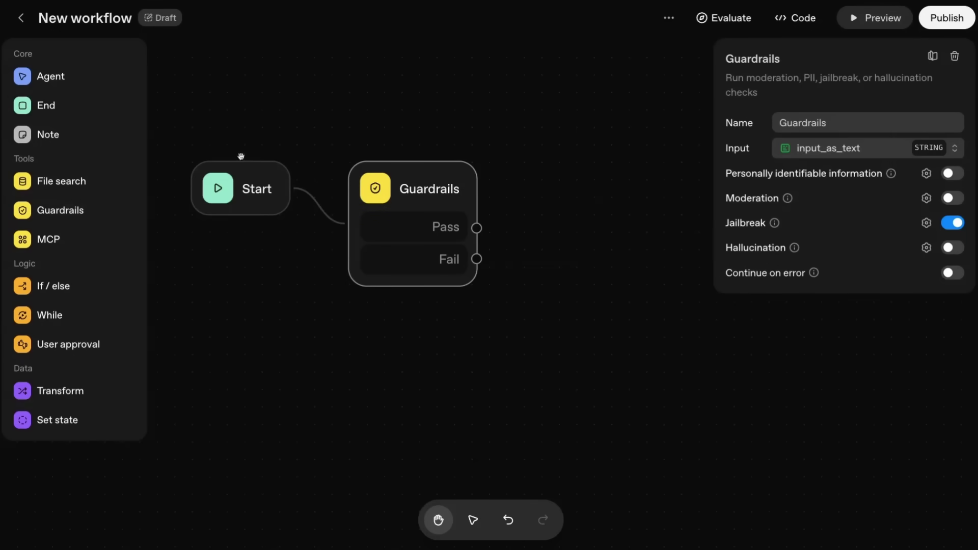
- Connect a new End node to the Guardrails Fail output and a new Agent node to its Pass output
drag(53, 107, 620, 325)
drag(477, 259, 555, 343)
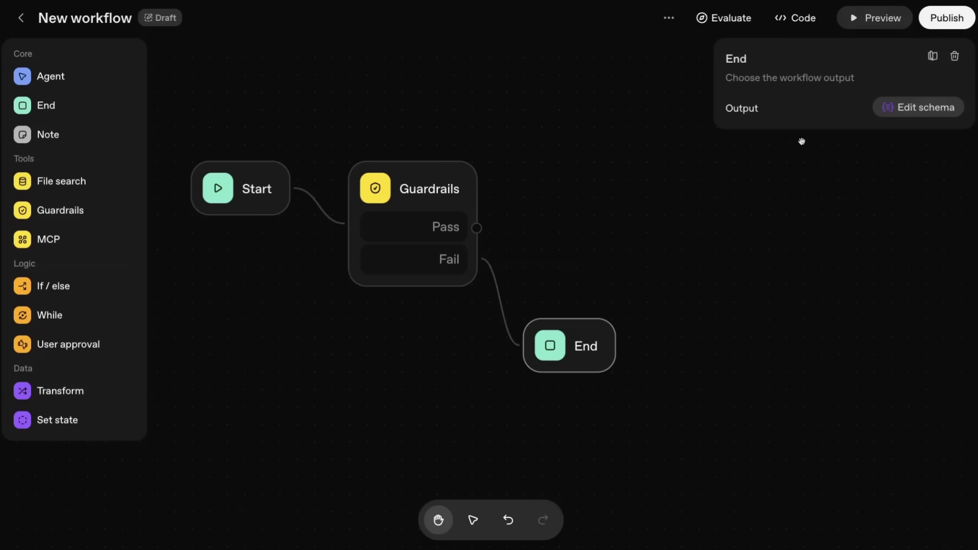
drag(477, 227, 636, 148)
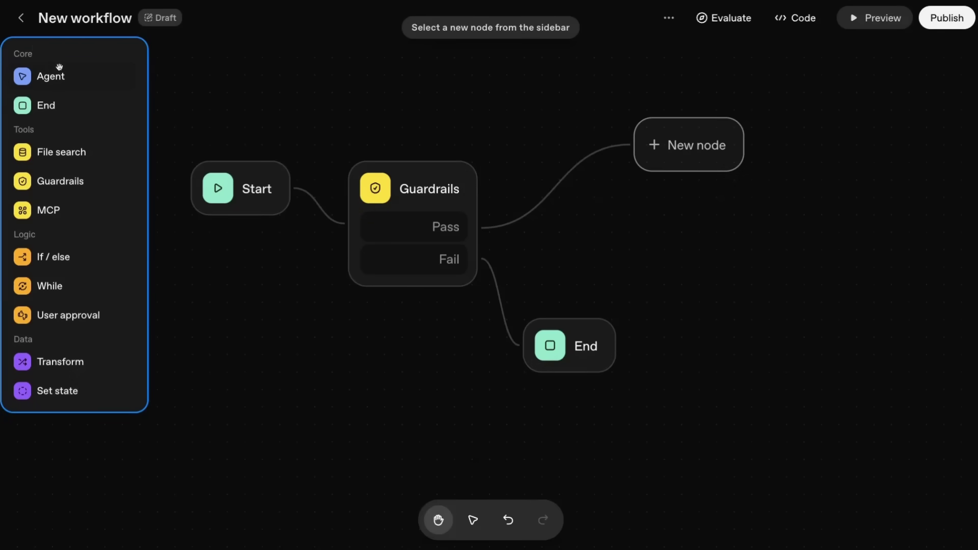
click(45, 78)
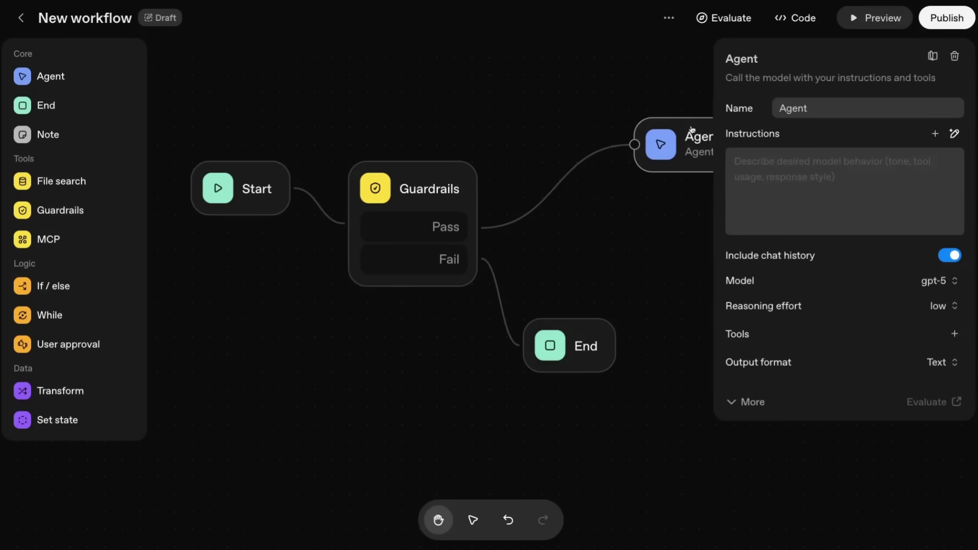
drag(693, 129, 614, 157)
- Review the Moderation, Jailbreak and Hallucination settings of the Guardrails node without changing them
click(447, 190)
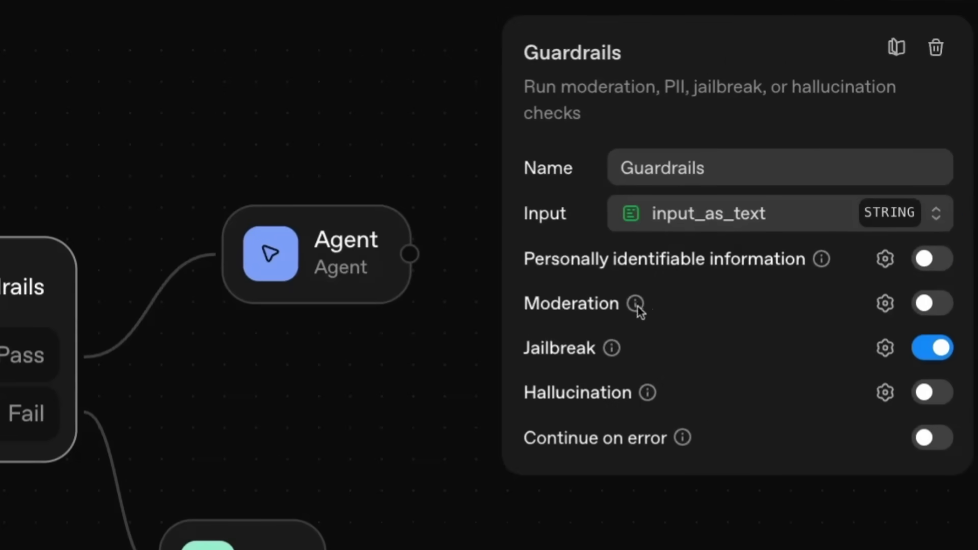
mouse_move(788, 198)
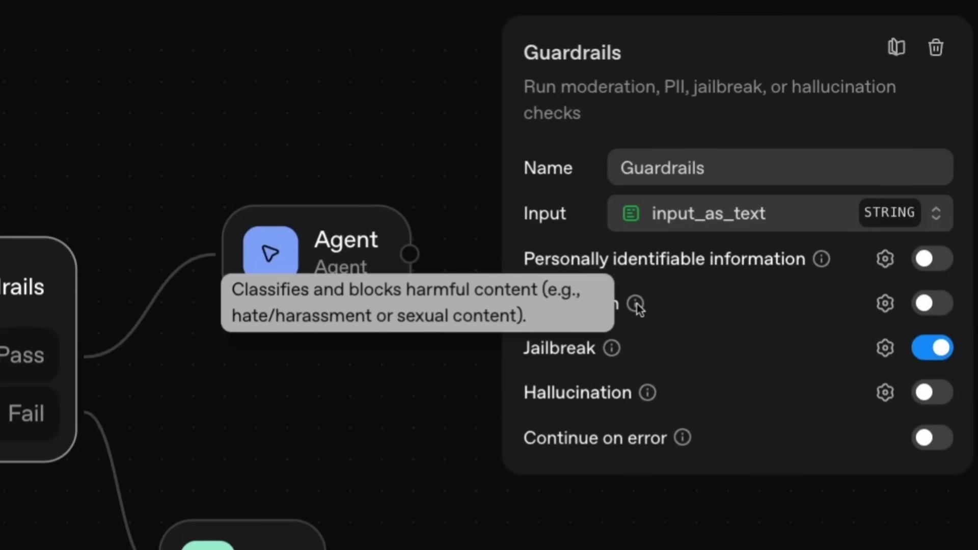
click(886, 304)
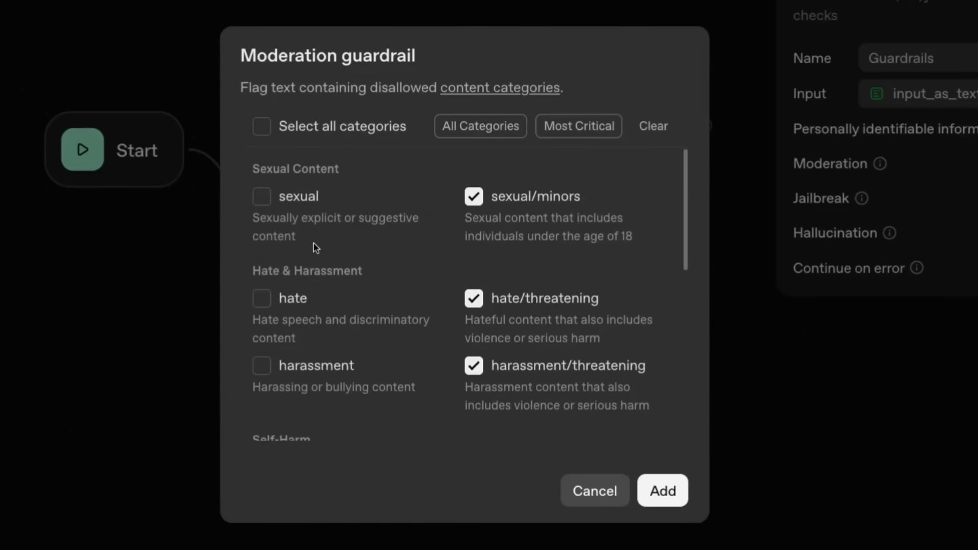
scroll(488, 263, down, 5)
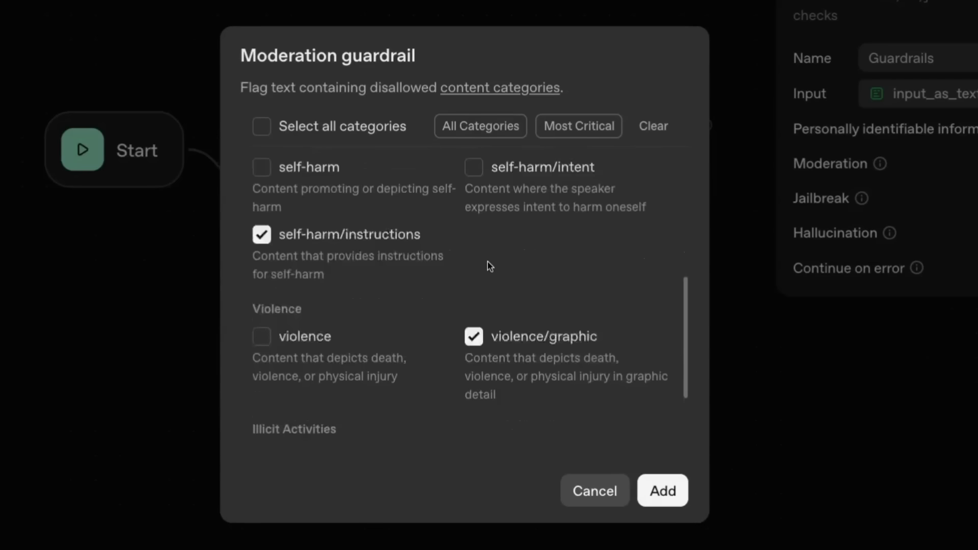
scroll(489, 264, down, 2)
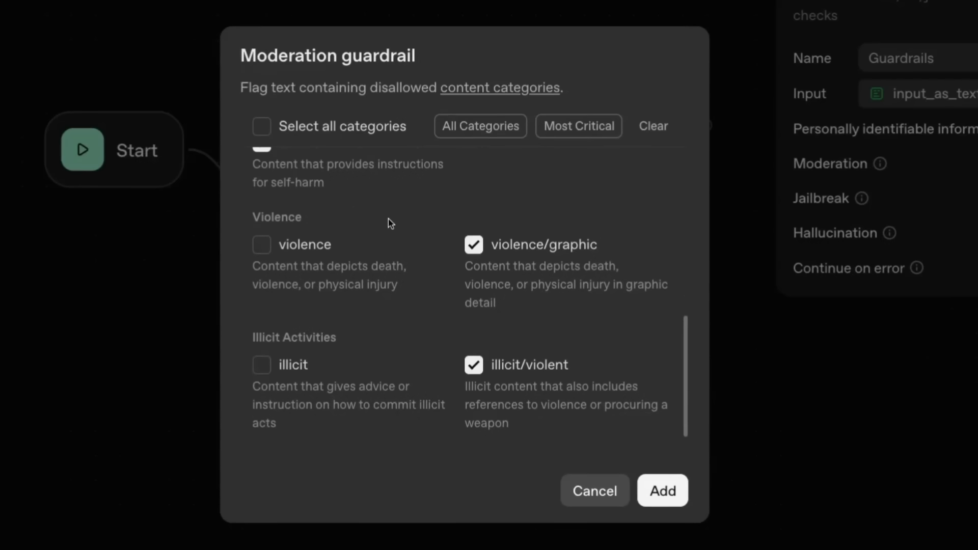
click(609, 494)
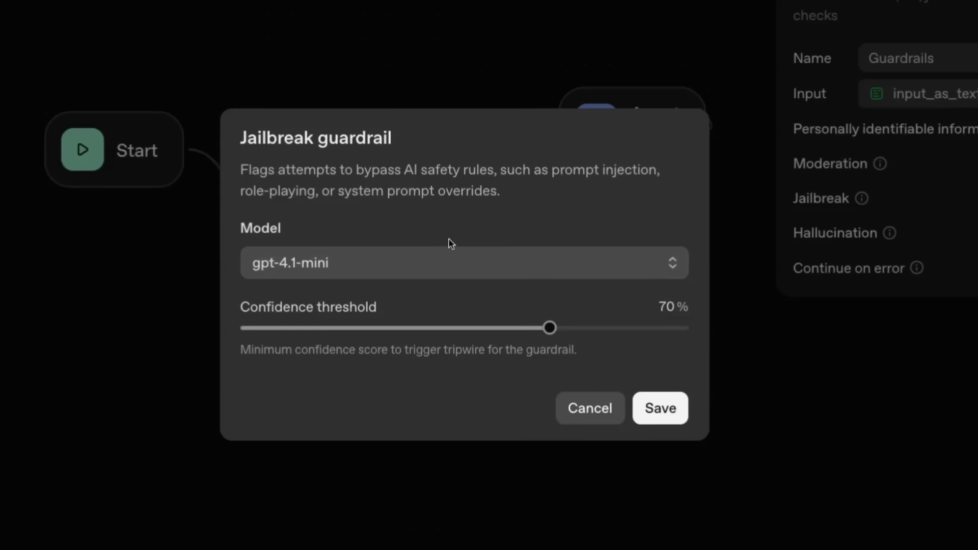
click(590, 410)
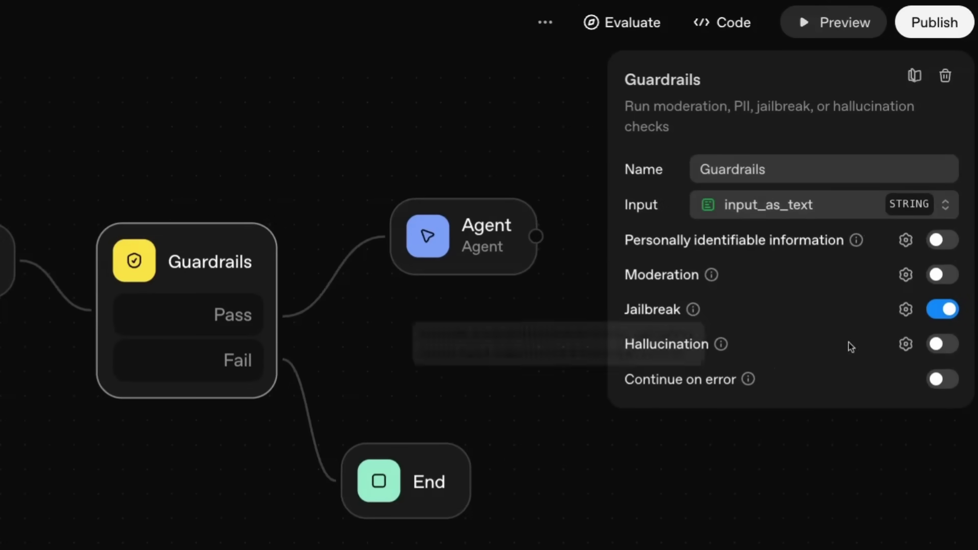
click(906, 344)
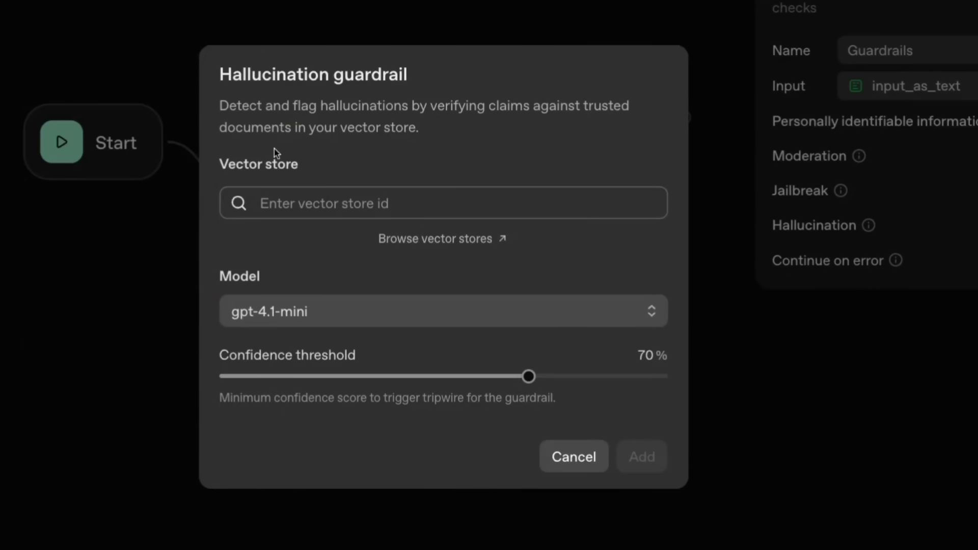
click(575, 457)
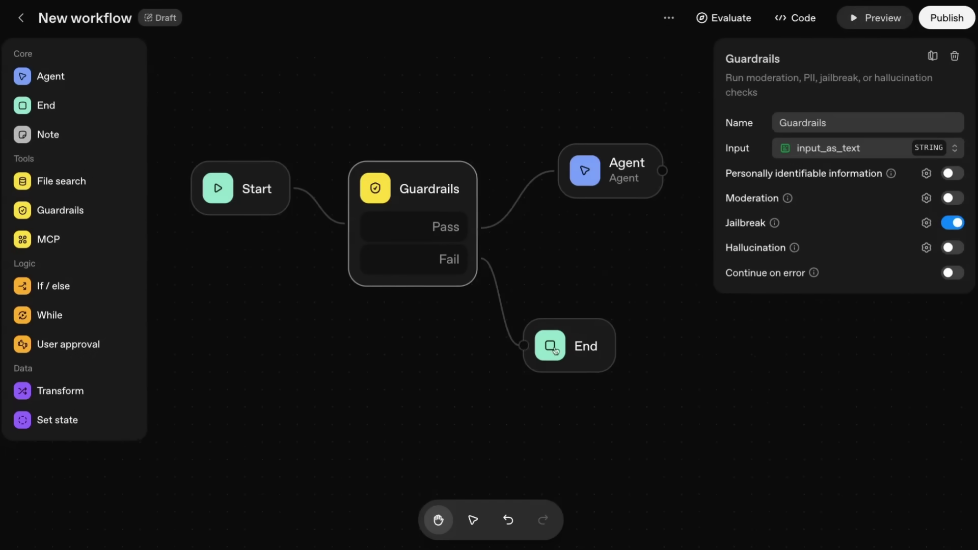
- Rename the Agent node on the Guardrails Pass branch to query_clasifier
click(624, 166)
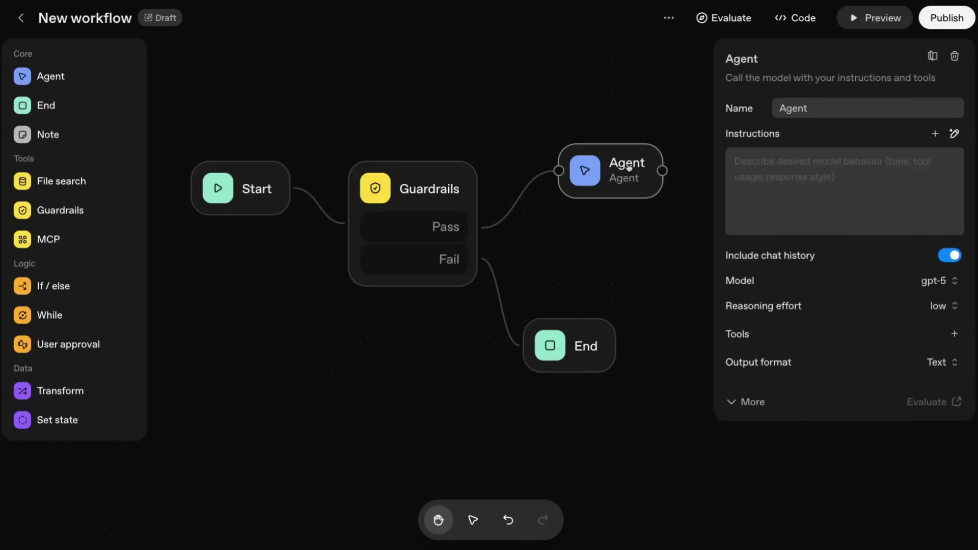
click(881, 102)
key(BackSpace)
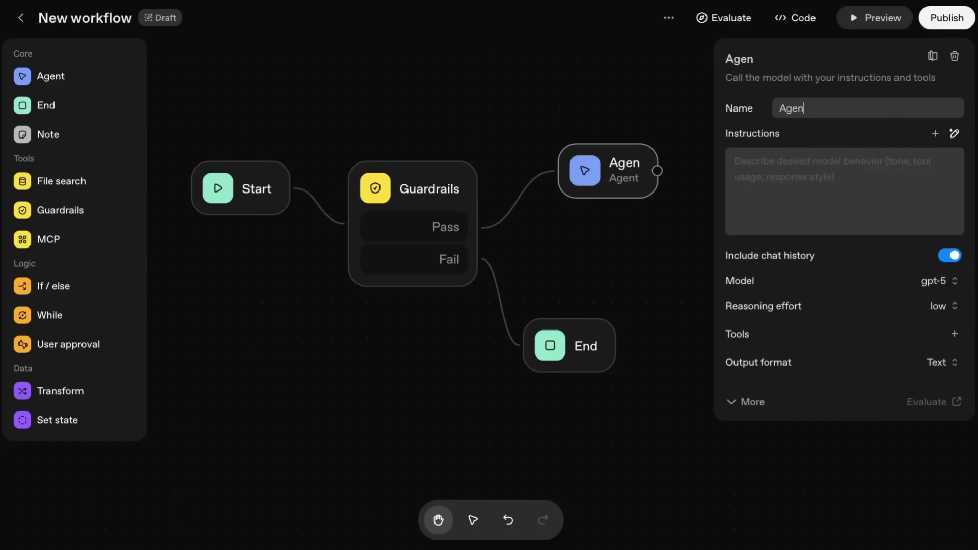
key(BackSpace)
key(BackSpace)
key(BackSpace)
key(BackSpace)
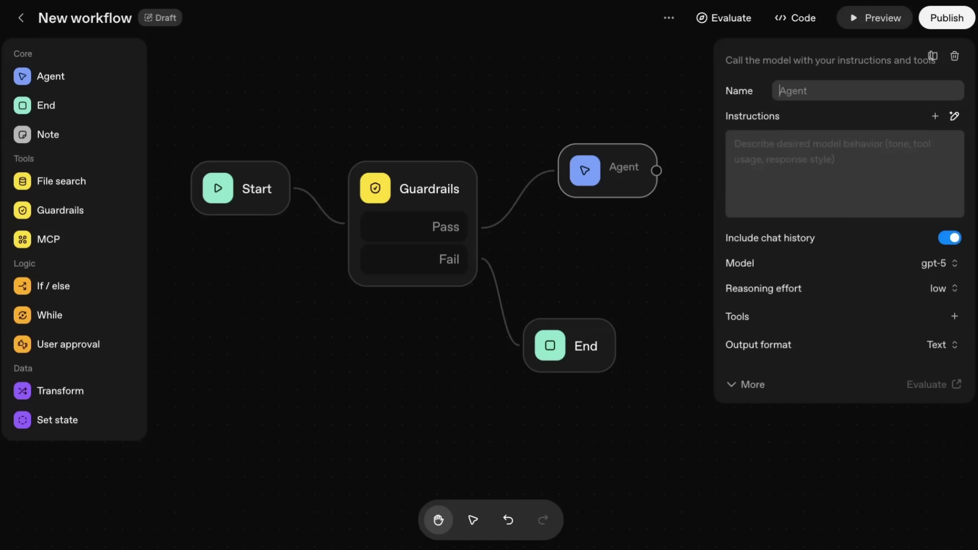
text(query)
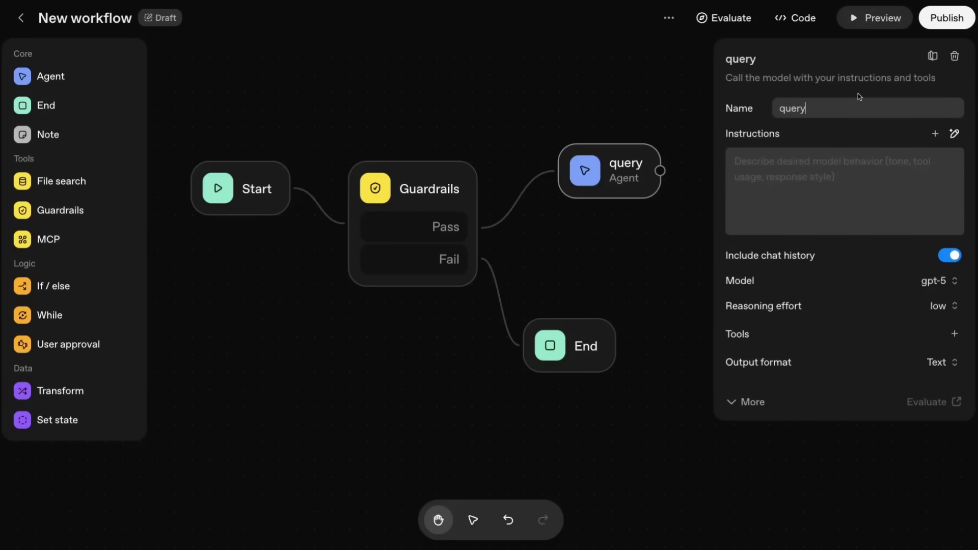
text(_)
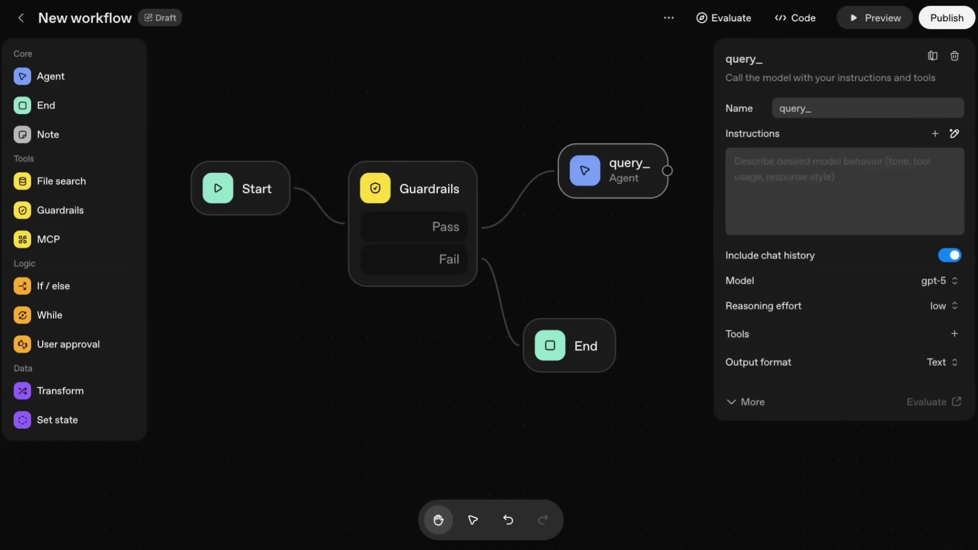
text(clasifier)
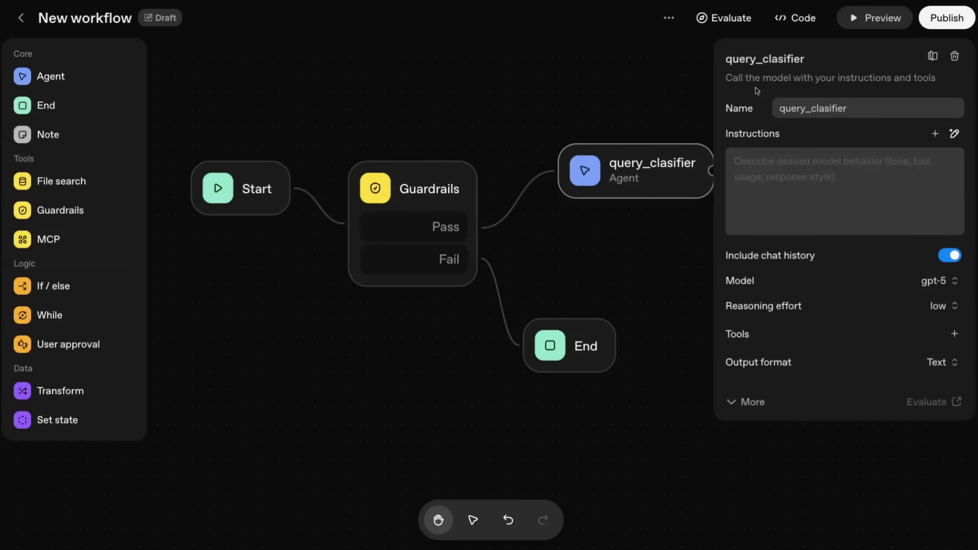
- Set the query_clasifier agent's output format to JSON and open the schema editor for it
click(949, 363)
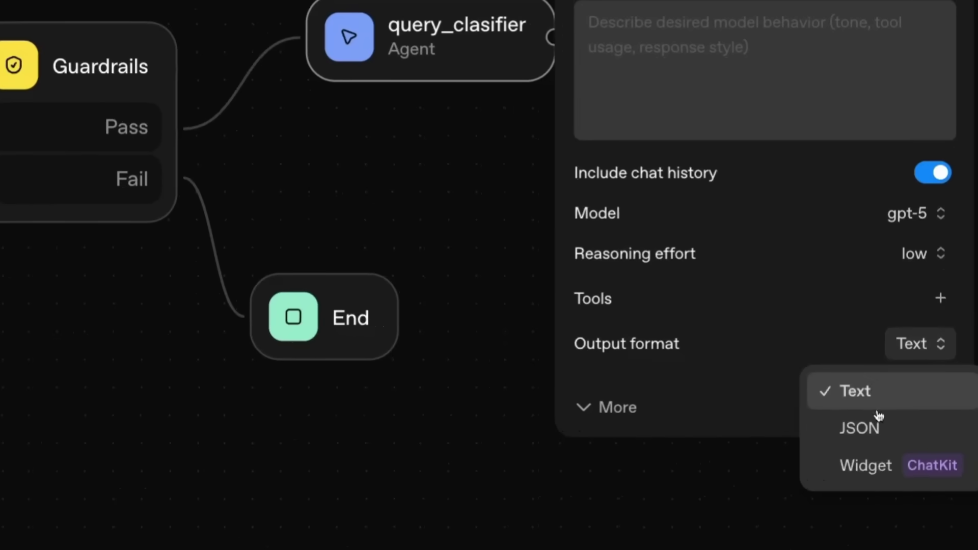
click(874, 432)
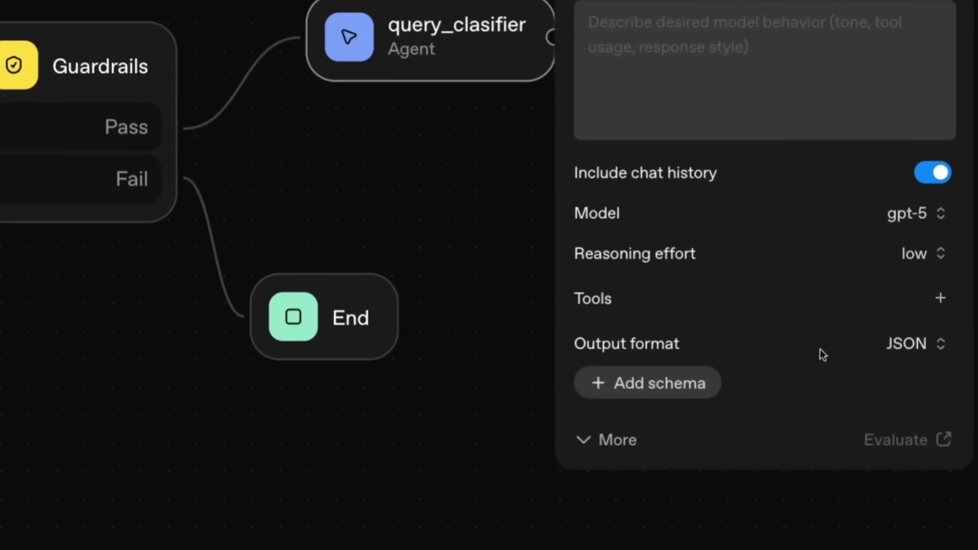
click(664, 384)
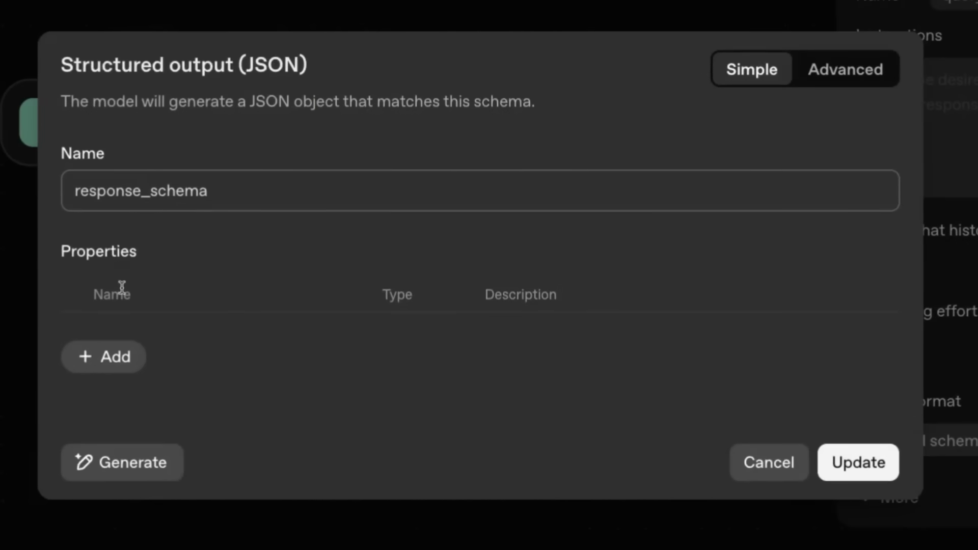
- Add an ENUM property user_topic to response_schema, with a description of the conversation's topic and westworld as its first value
click(117, 358)
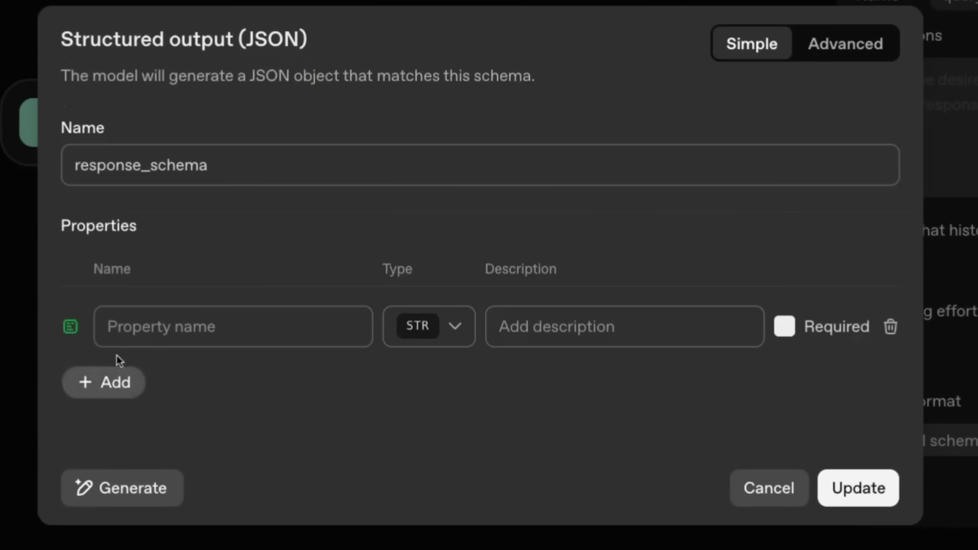
click(461, 328)
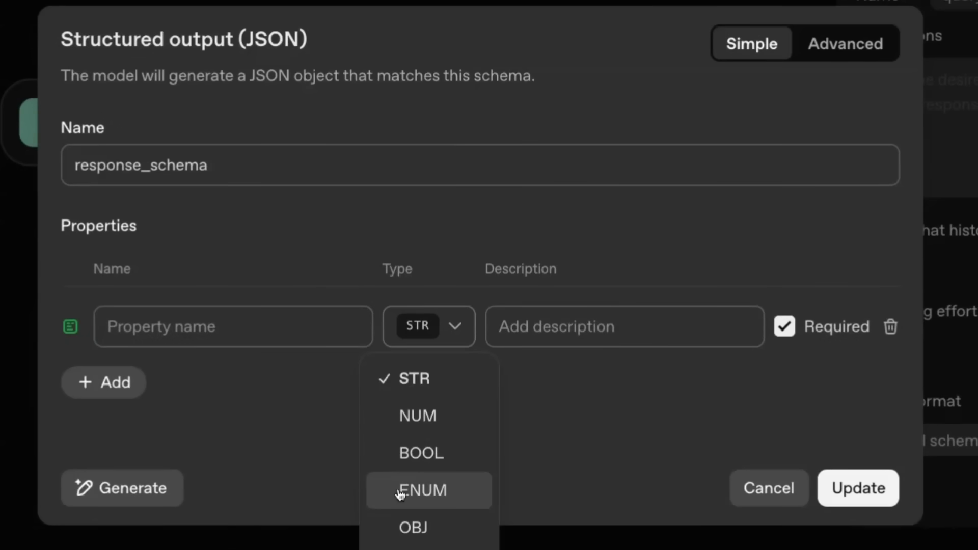
click(372, 493)
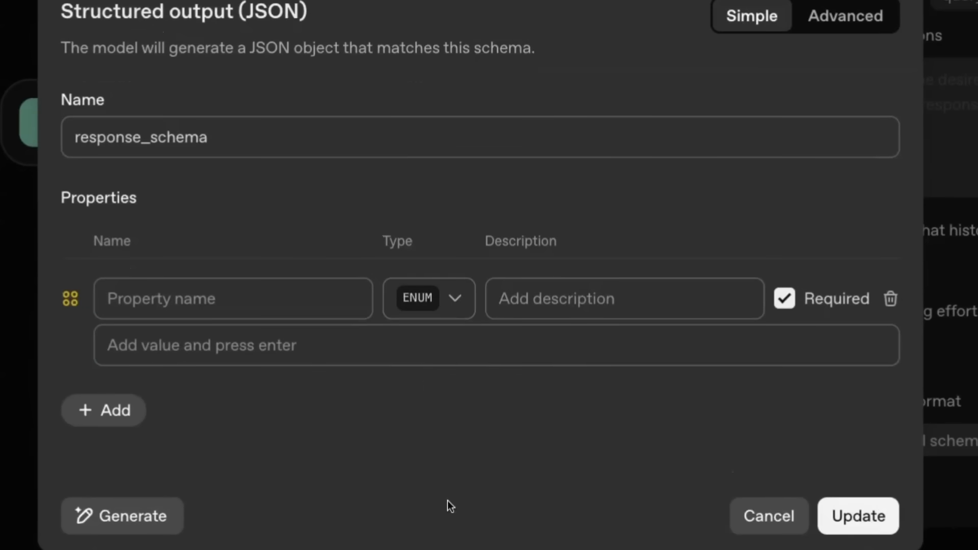
click(260, 302)
text(user_t)
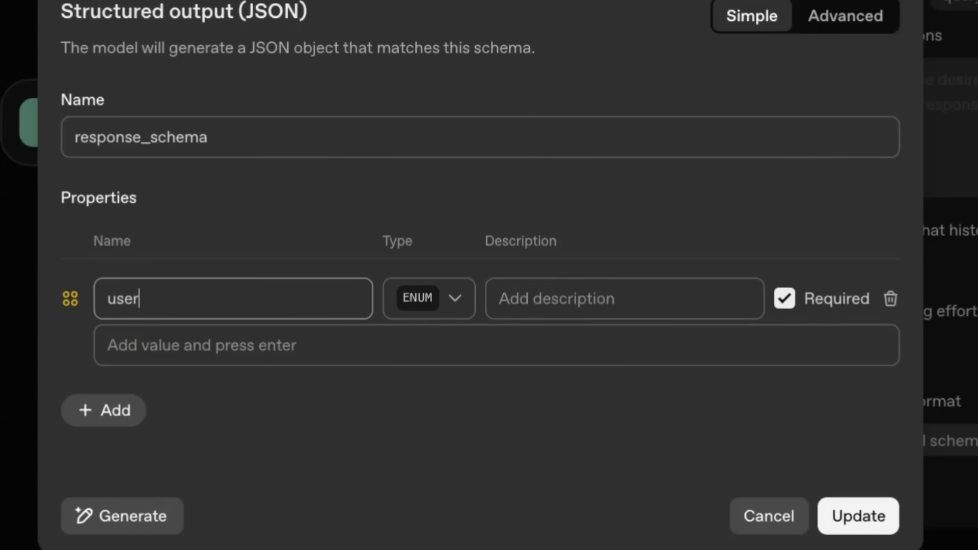
text(opic)
click(566, 297)
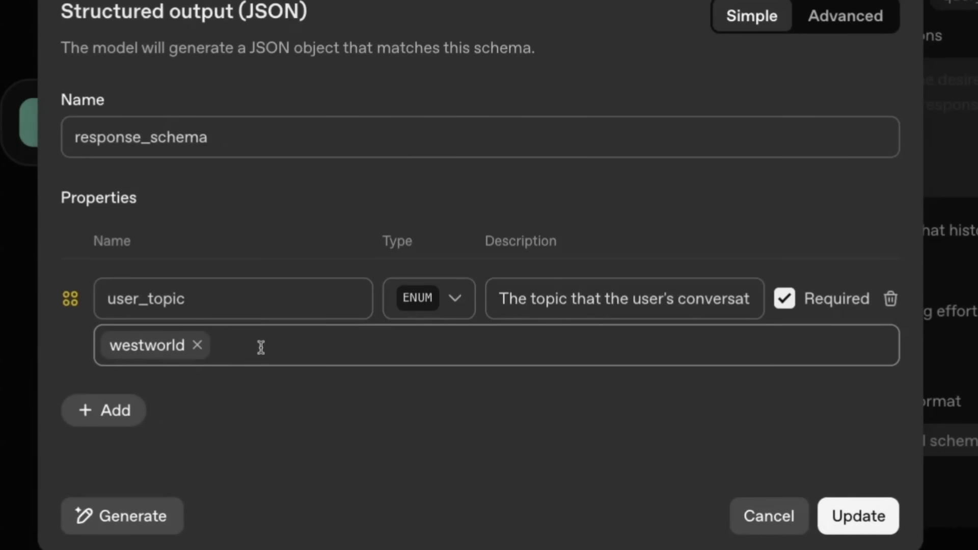
- Add other and non-travel as allowed values of user_topic and save the response_schema
text(other)
key(Return)
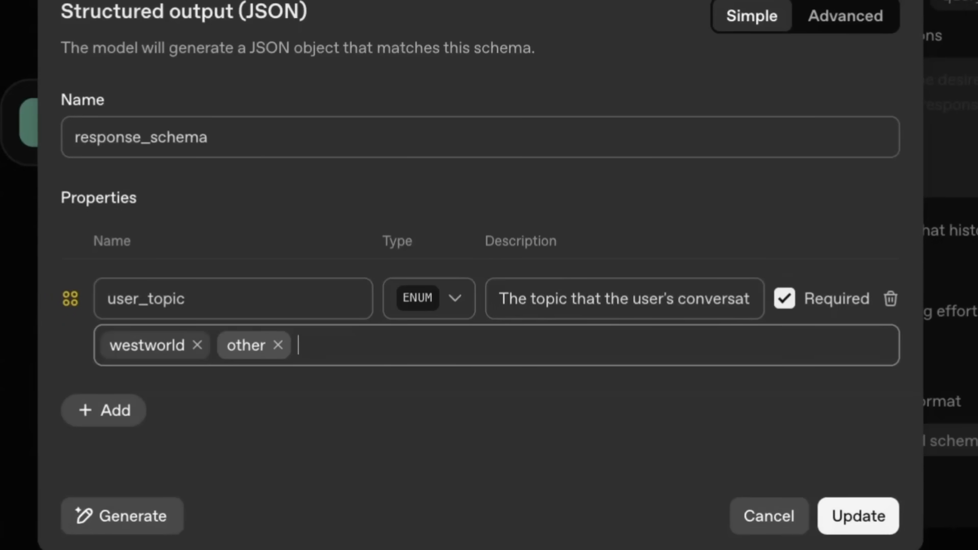
text(non-travel)
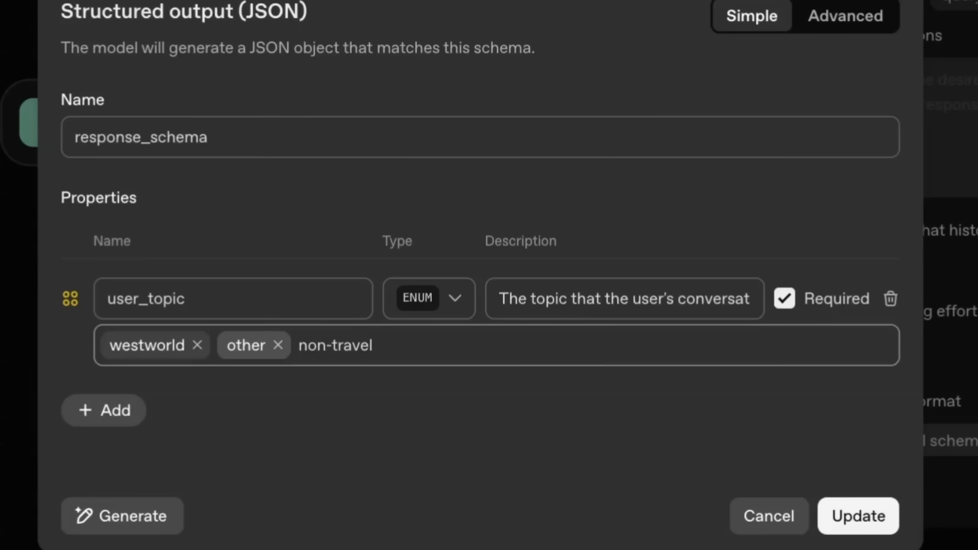
key(Return)
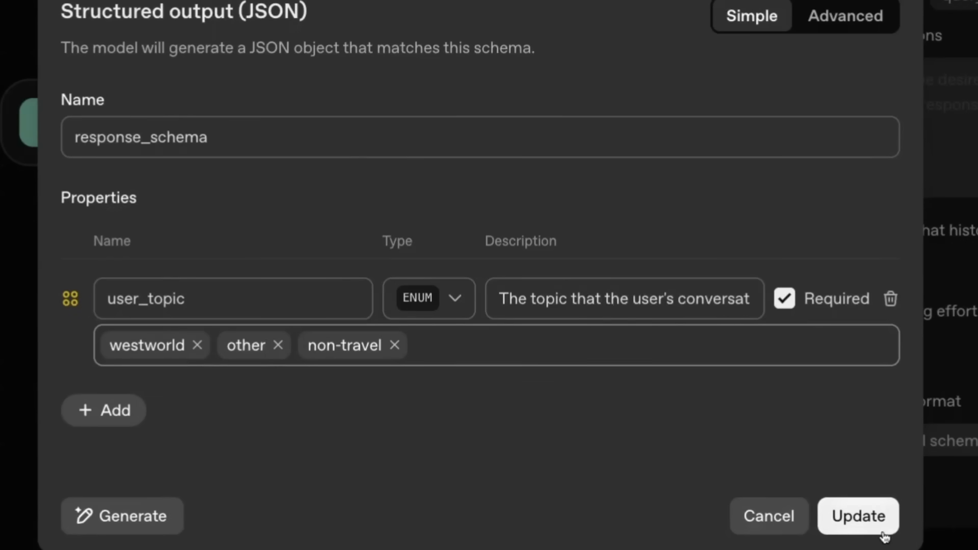
click(855, 526)
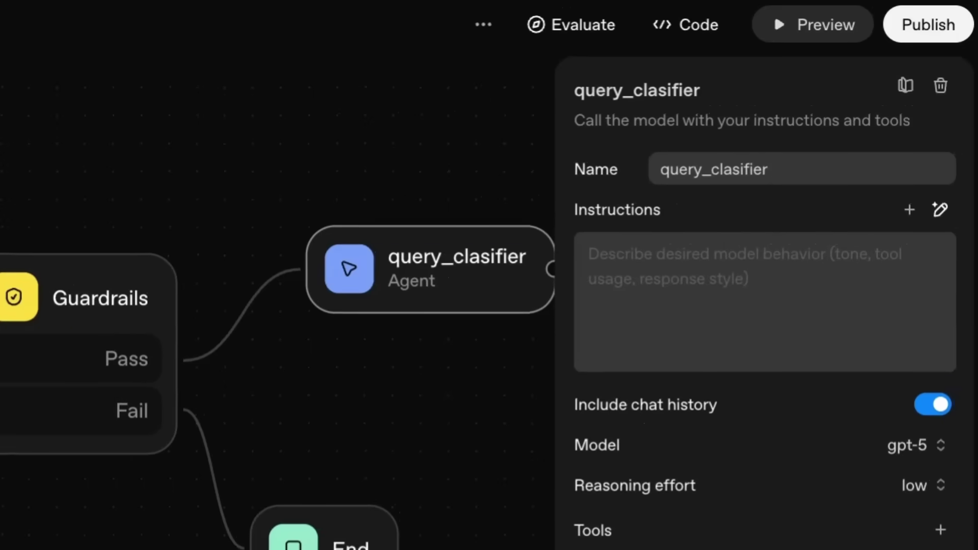
- Instruct the query_clasifier agent to classify the user's input by topic as Westworld, Other, or Non-Travel and to output structured data
click(715, 256)
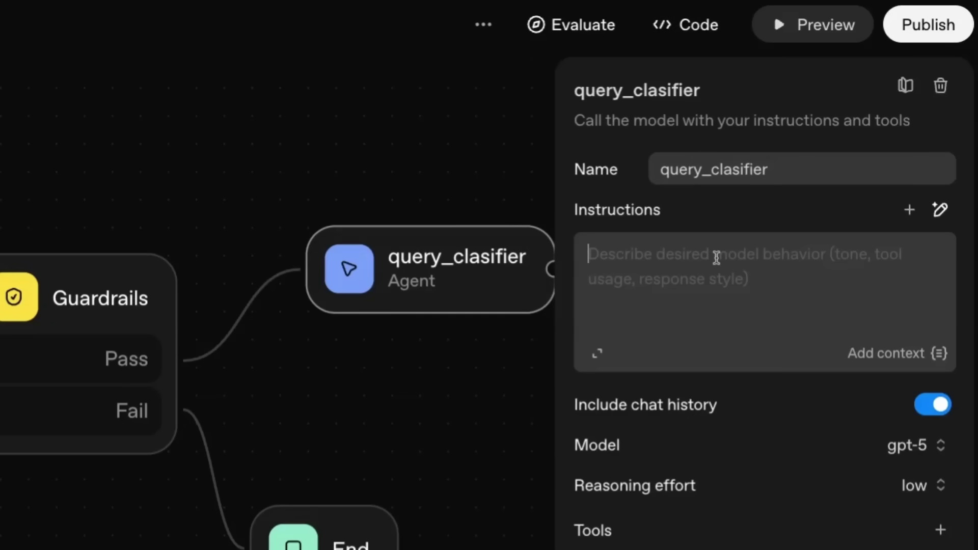
text(Please classify the user's input based on the topic that they are querying about as either being Westworld, Other, or Non-Travel.)
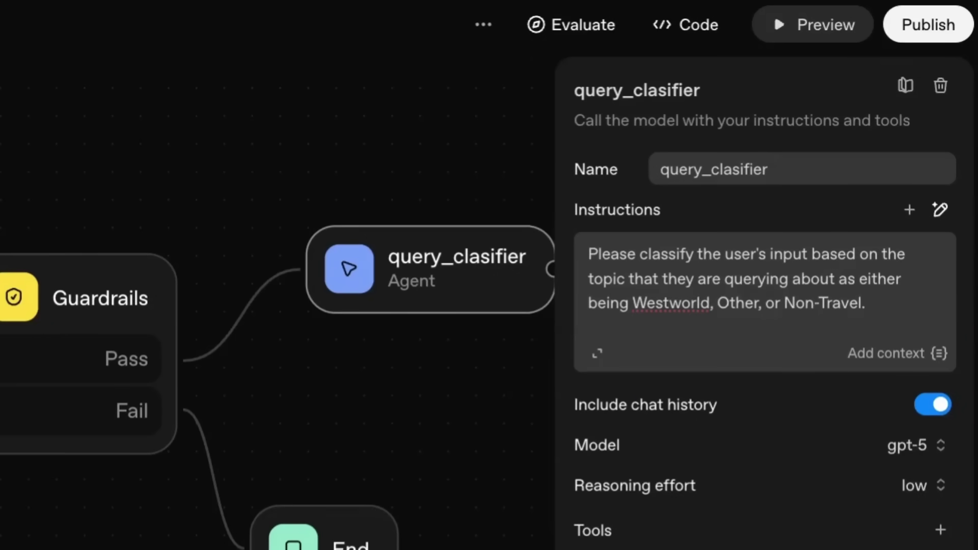
text(Make sure to output structured data.)
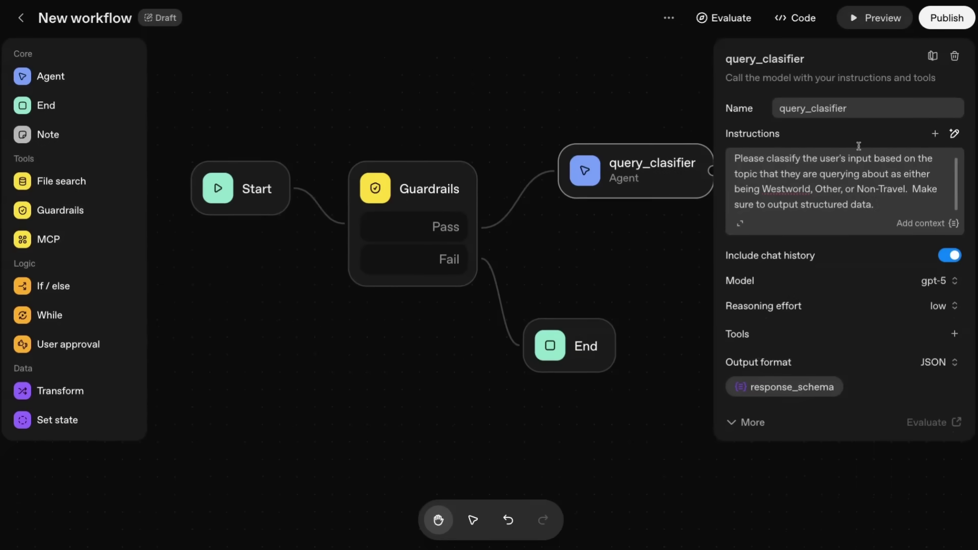
click(658, 105)
- Add an If / else node after the query_clasifier agent and connect the agent's output to it
scroll(566, 76, right, 10)
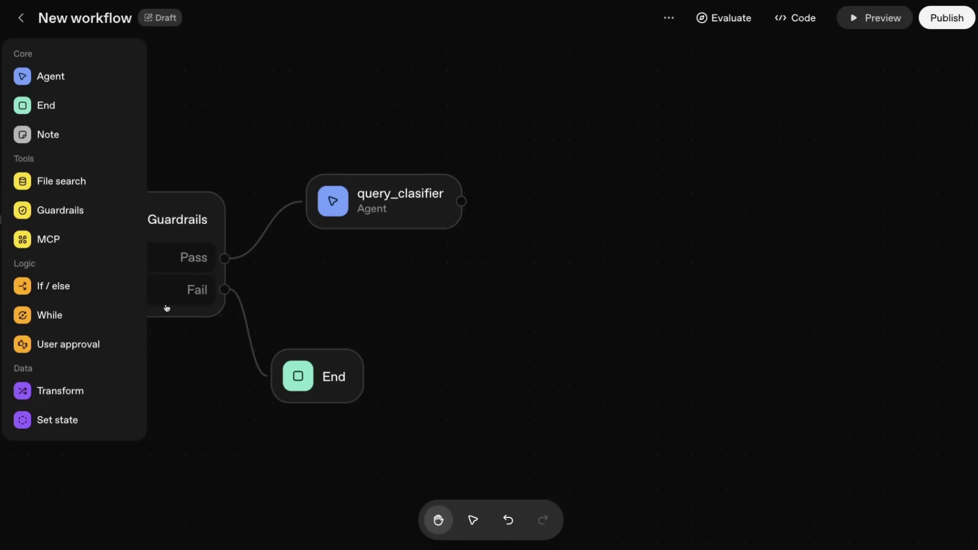
drag(61, 286, 587, 201)
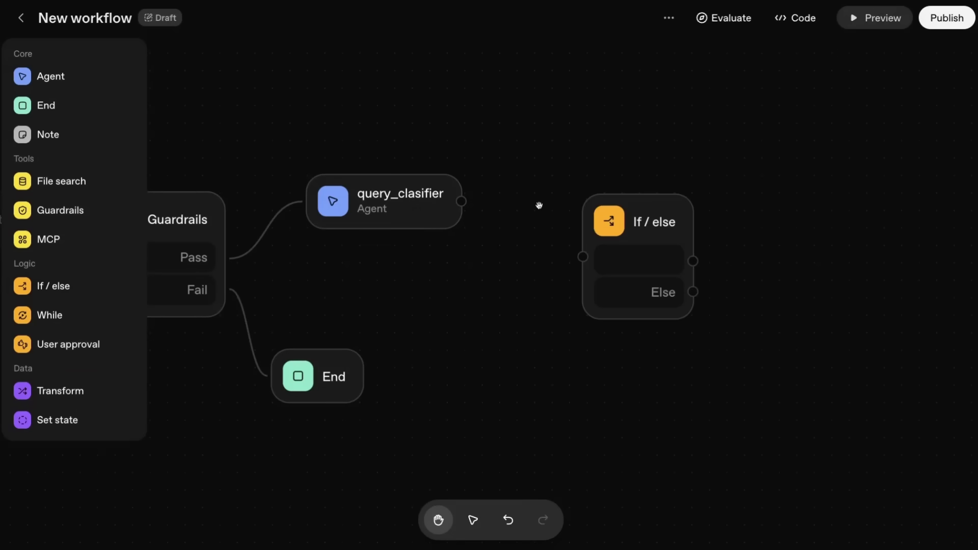
drag(462, 201, 564, 261)
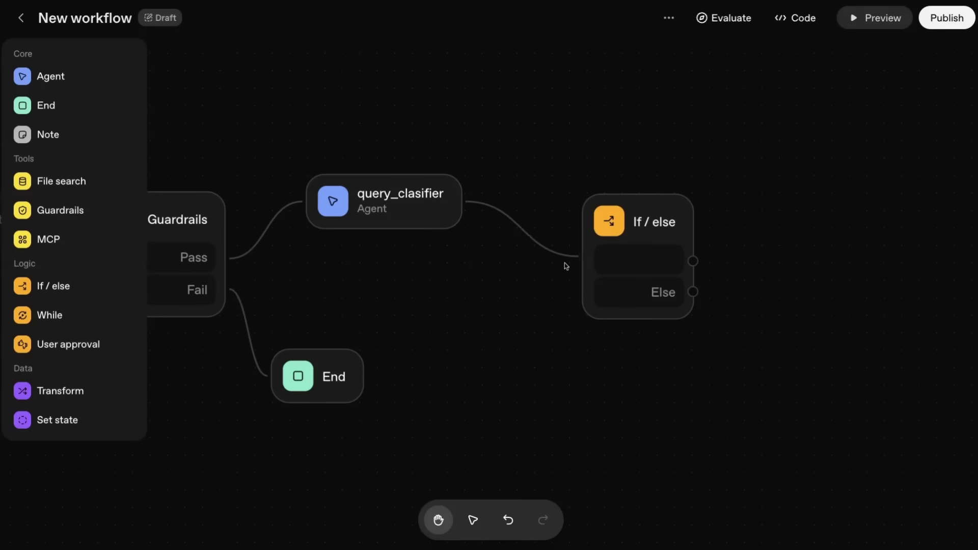
- Define If / else cases westworld, other travel and non travel, comparing input.output_parsed.user_topic with "westworld", "other" and "non-travel"
click(666, 263)
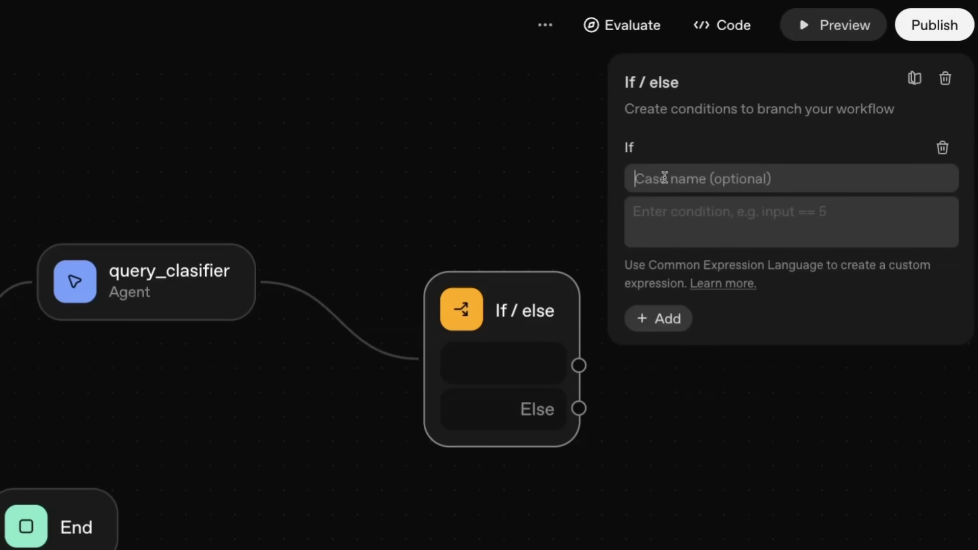
text(west)
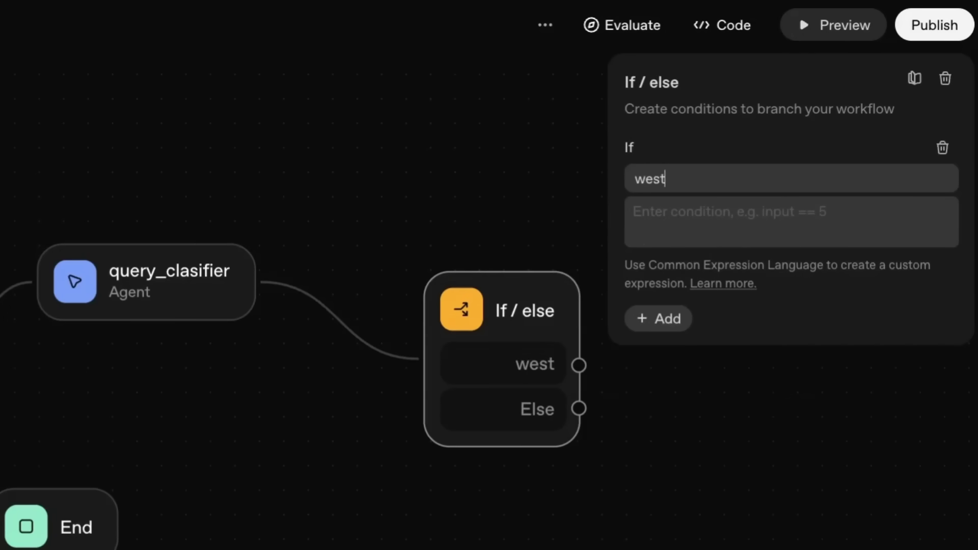
text(world)
click(662, 206)
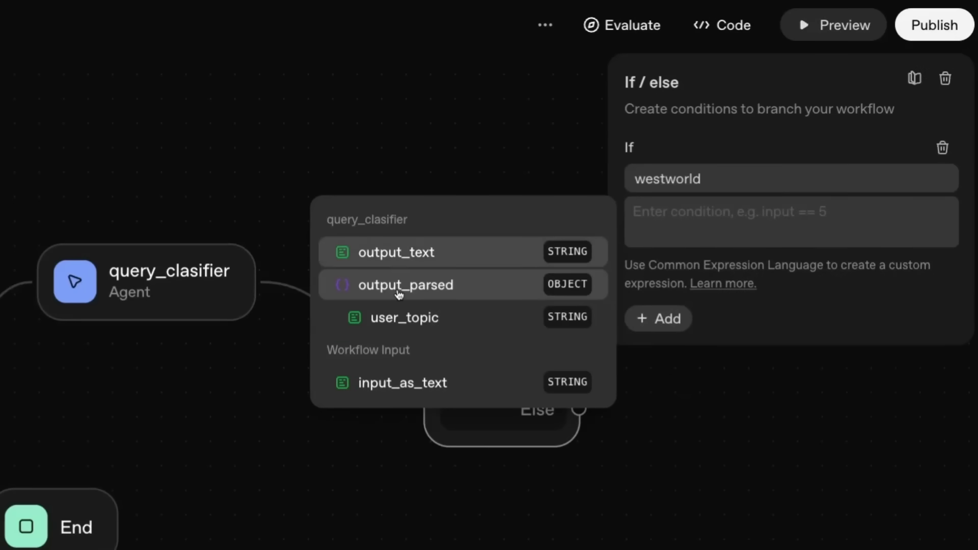
click(417, 326)
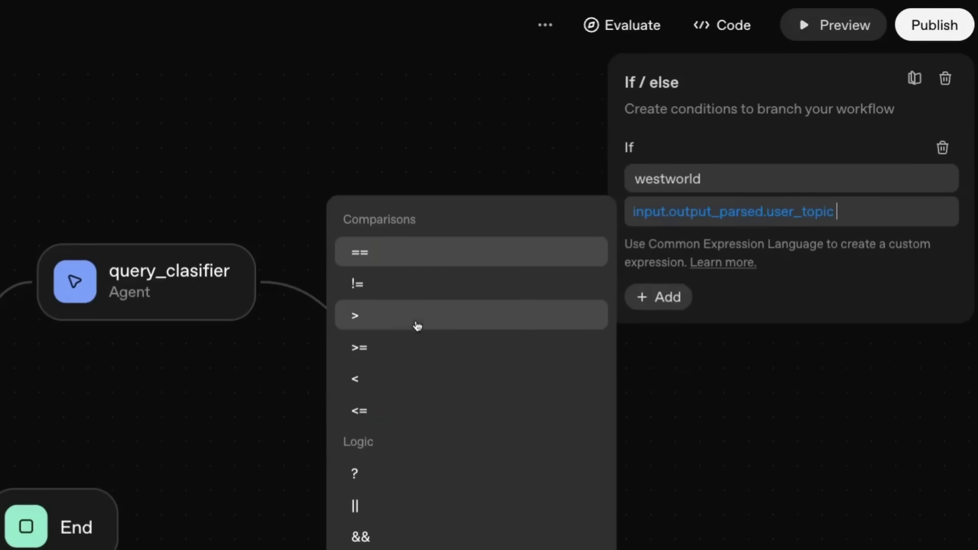
click(417, 259)
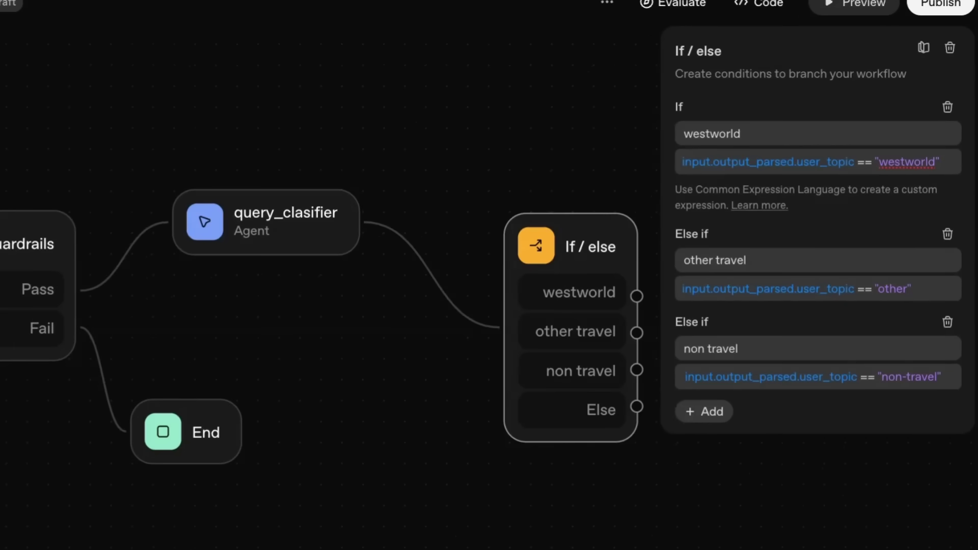
- Check the user_topic values in the query_clasifier agent's response_schema against the branch conditions, leaving the schema unchanged
click(348, 244)
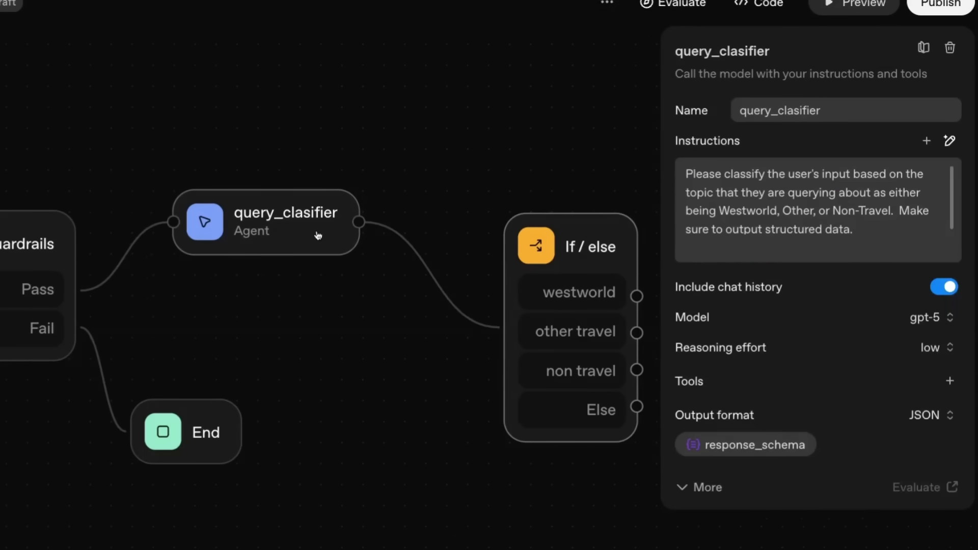
click(753, 446)
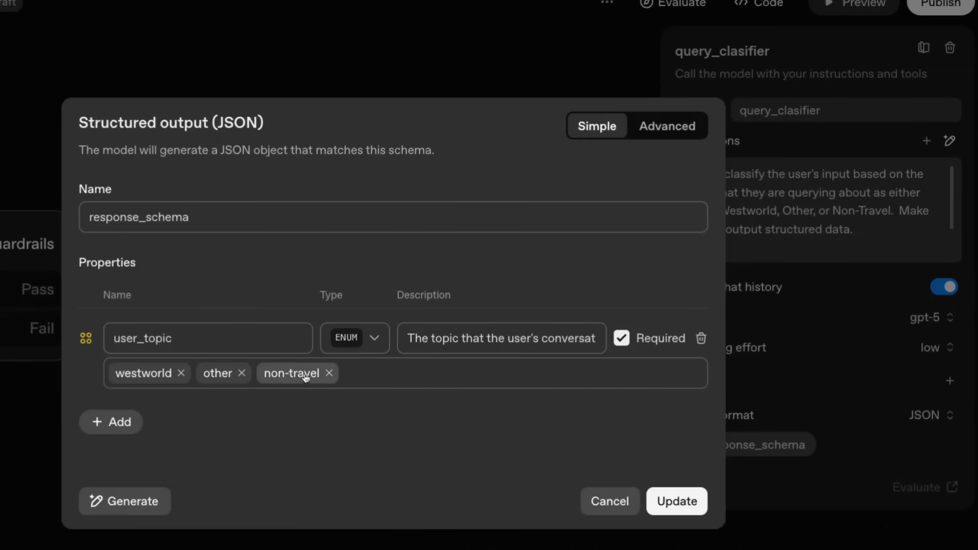
click(609, 501)
- Move the If / else node closer to the query_clasifier agent
click(573, 240)
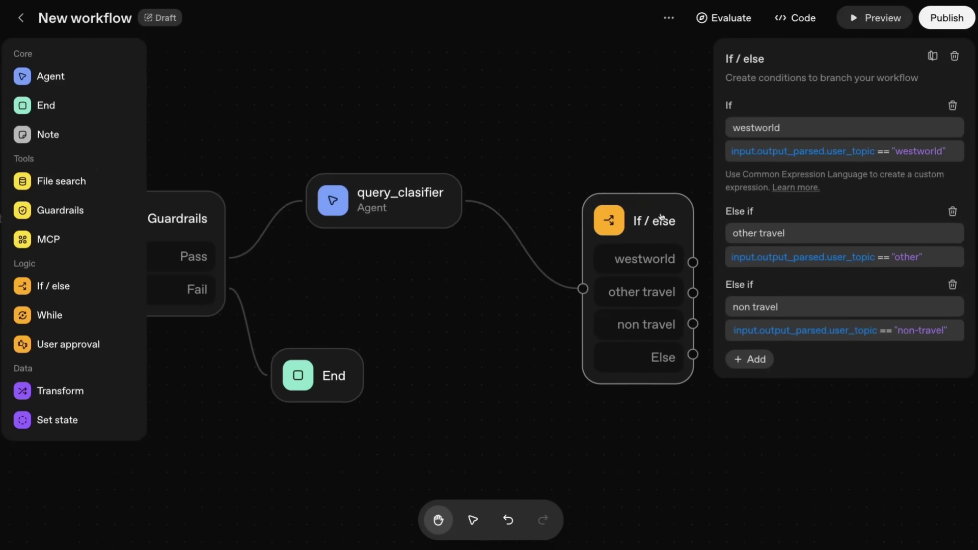
drag(615, 248, 445, 177)
drag(534, 163, 626, 182)
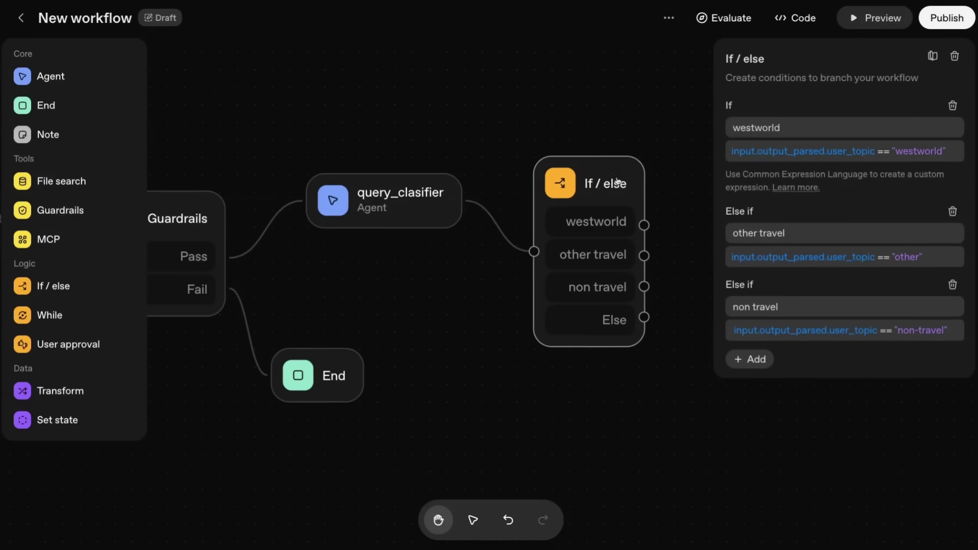
- Connect a new Agent node to the other travel output, instructed to politely decline and explain it only handles Westworld theme park travel
drag(579, 92, 290, 87)
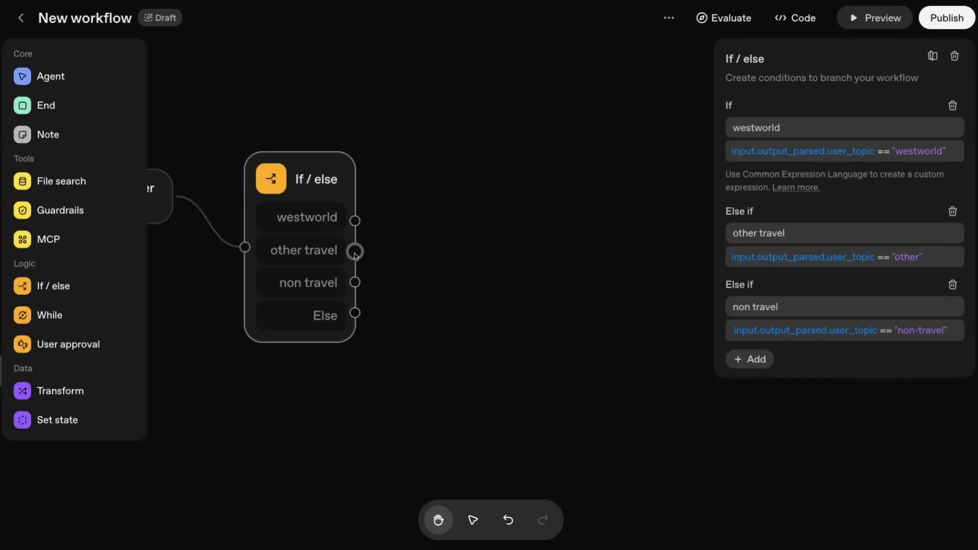
drag(355, 253, 480, 279)
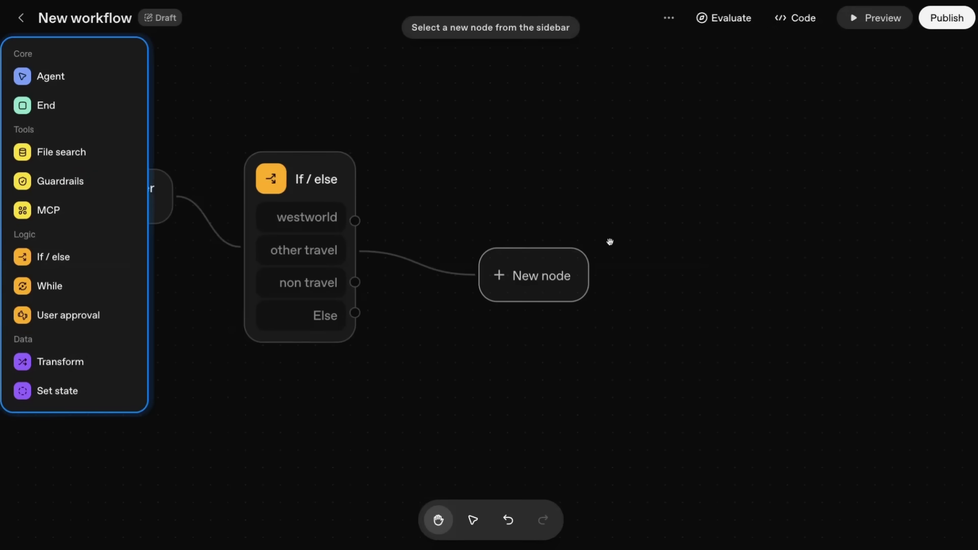
click(52, 77)
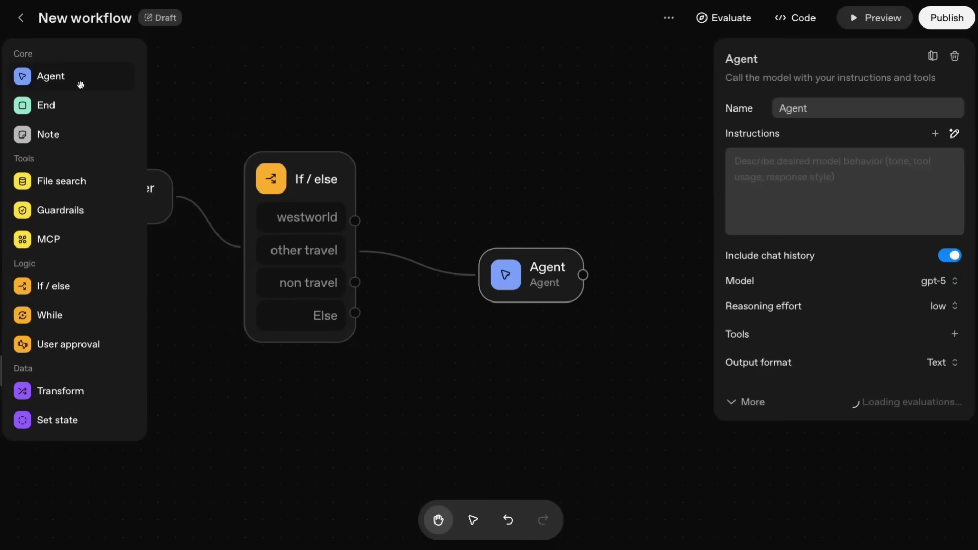
click(810, 169)
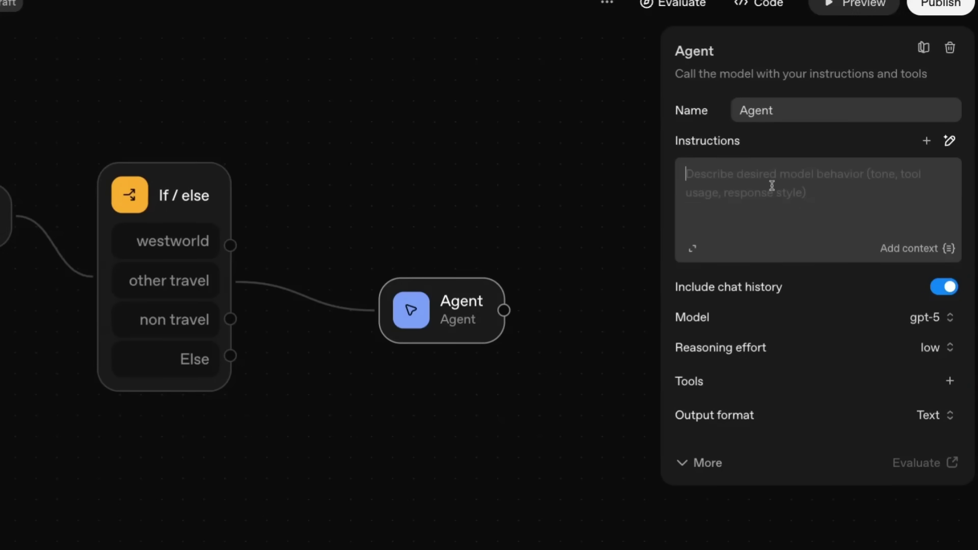
key(ctrl+v)
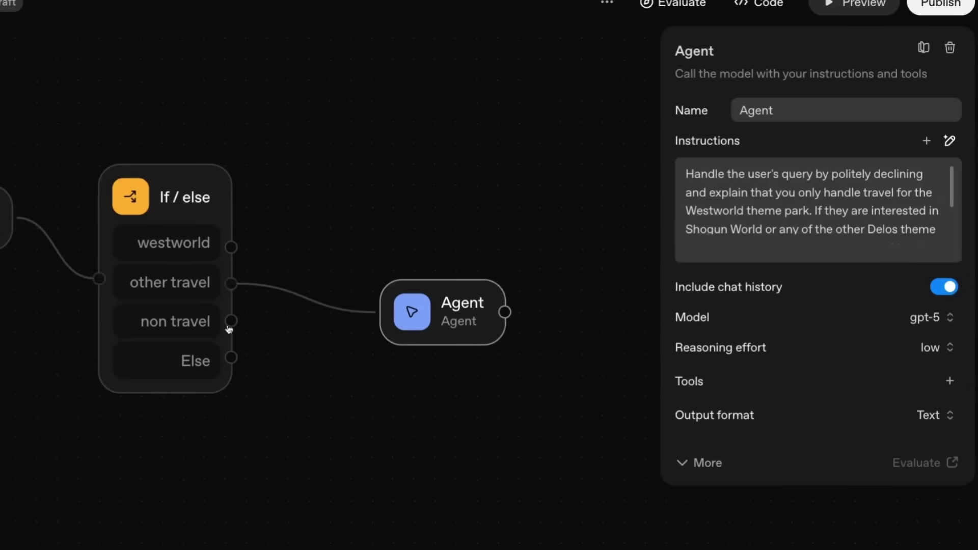
- Connect one new Agent node to the non travel output and another to the westworld output of the If / else node
drag(230, 320, 391, 432)
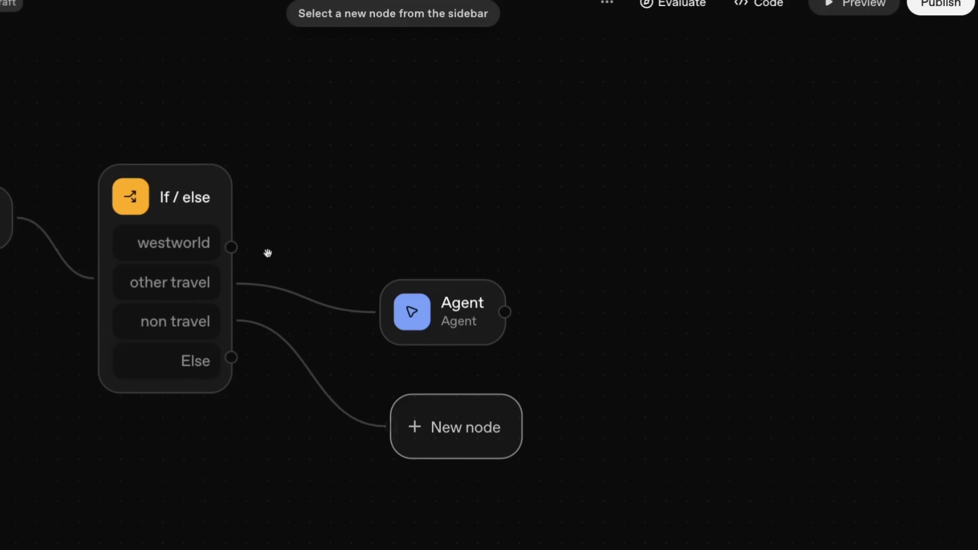
click(1, 71)
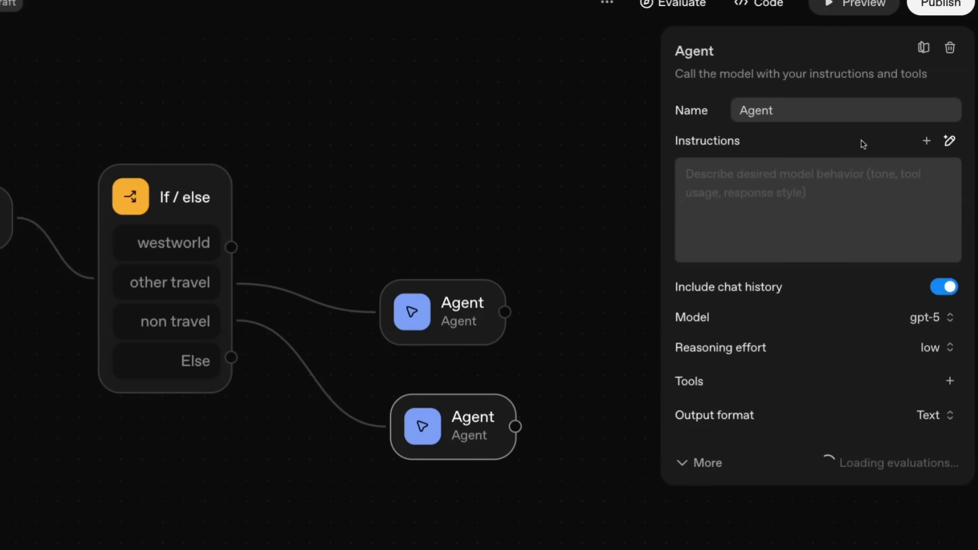
click(800, 196)
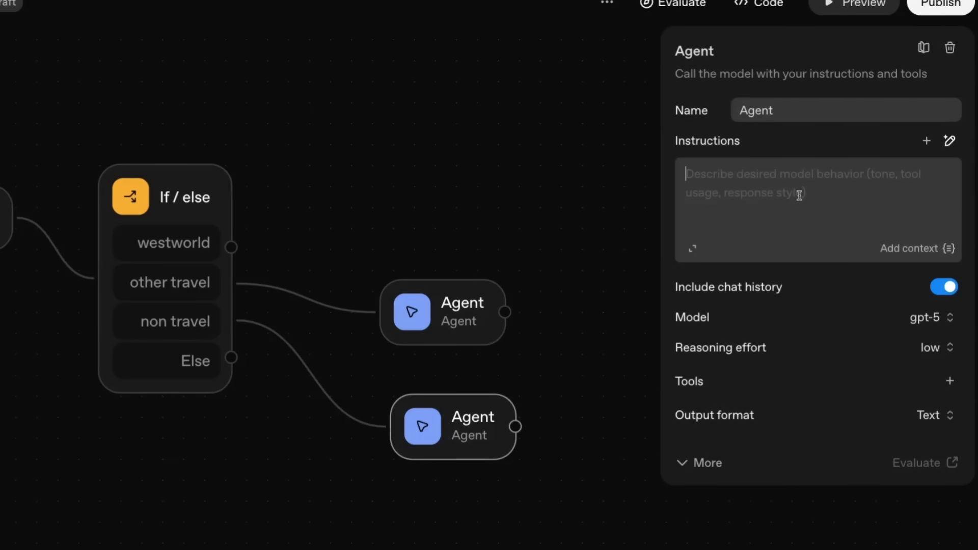
click(448, 273)
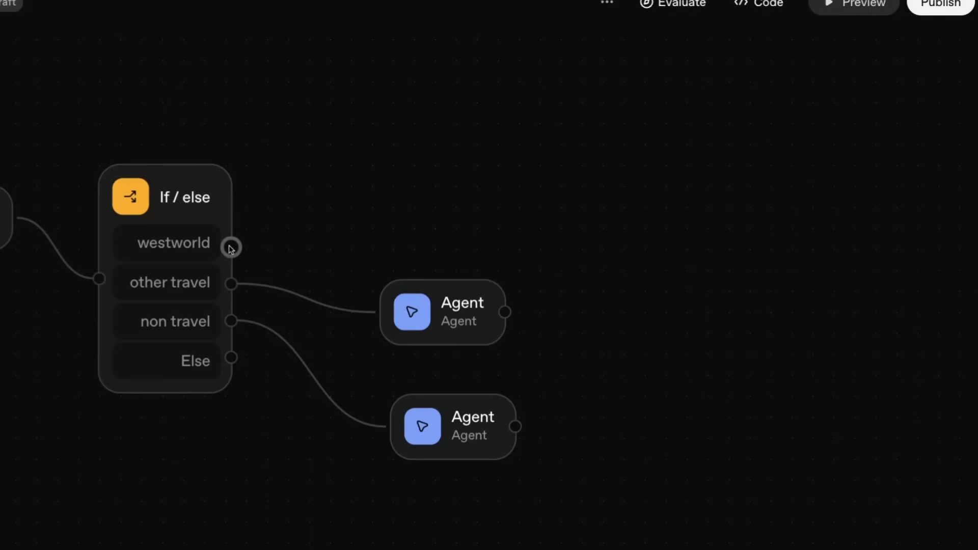
drag(231, 248, 370, 158)
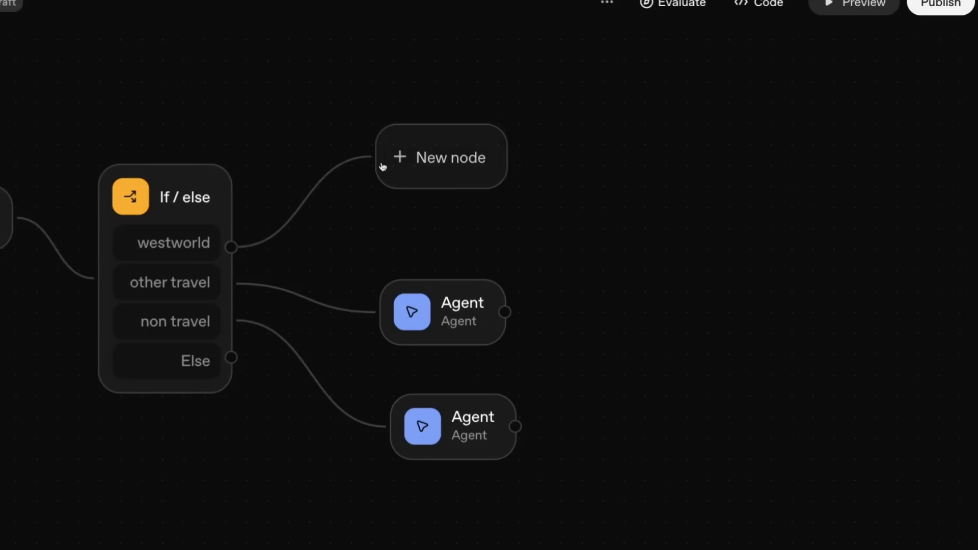
click(1, 71)
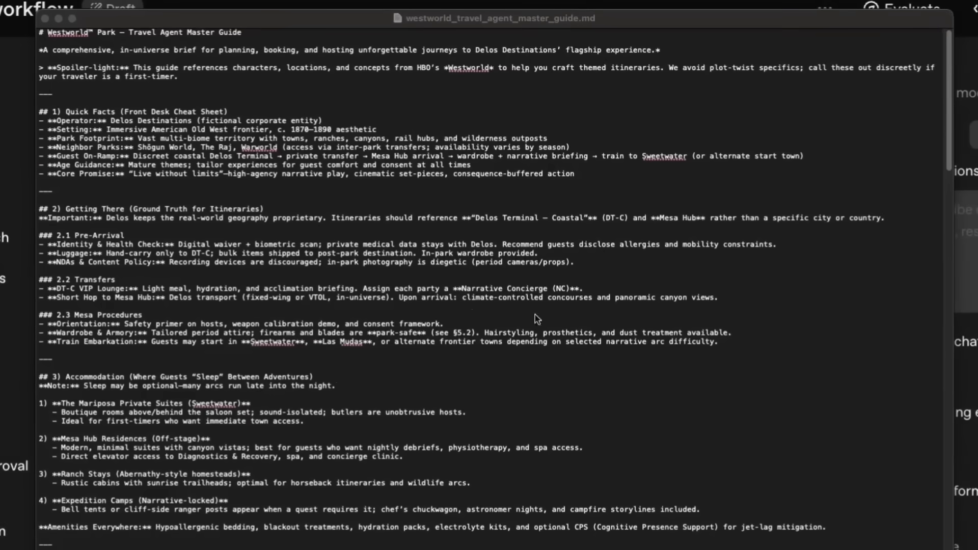
- Read through the Westworld travel agent master guide, from quick facts to character access and restrictions, and close the document
click(242, 25)
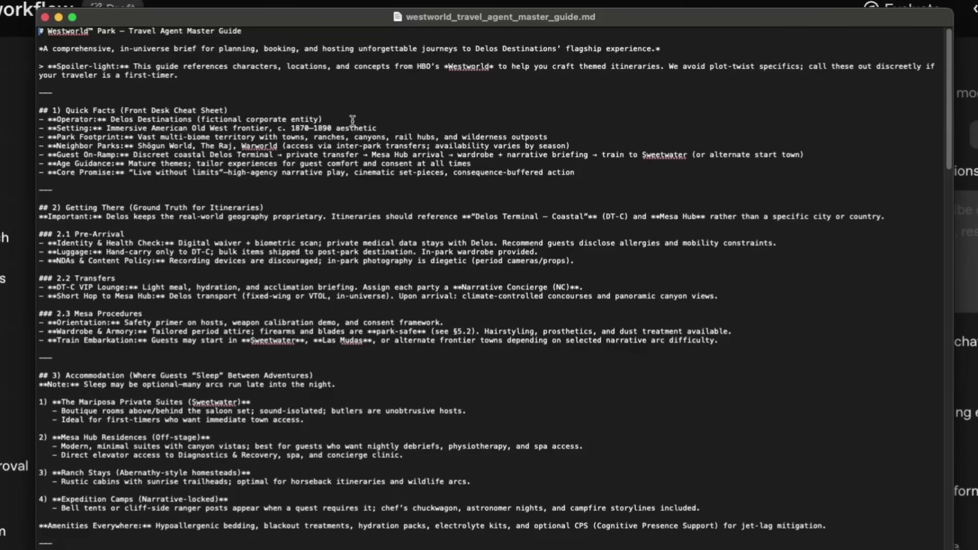
scroll(312, 204, down, 6)
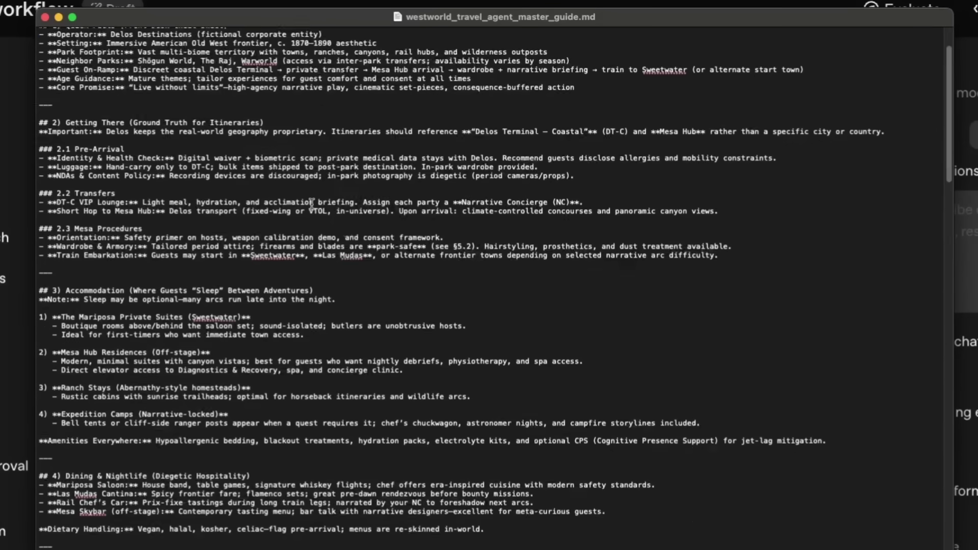
scroll(312, 203, down, 6)
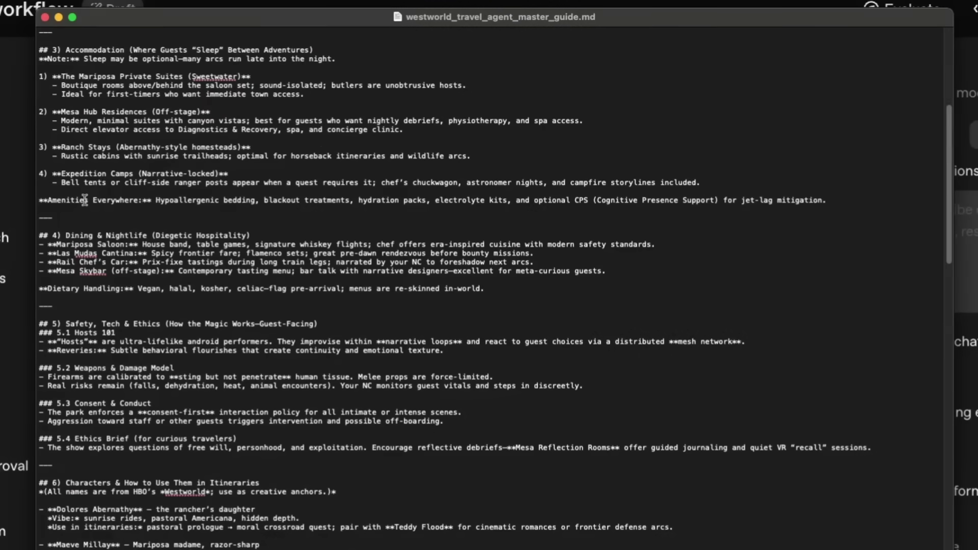
scroll(222, 233, down, 10)
scroll(211, 235, down, 20)
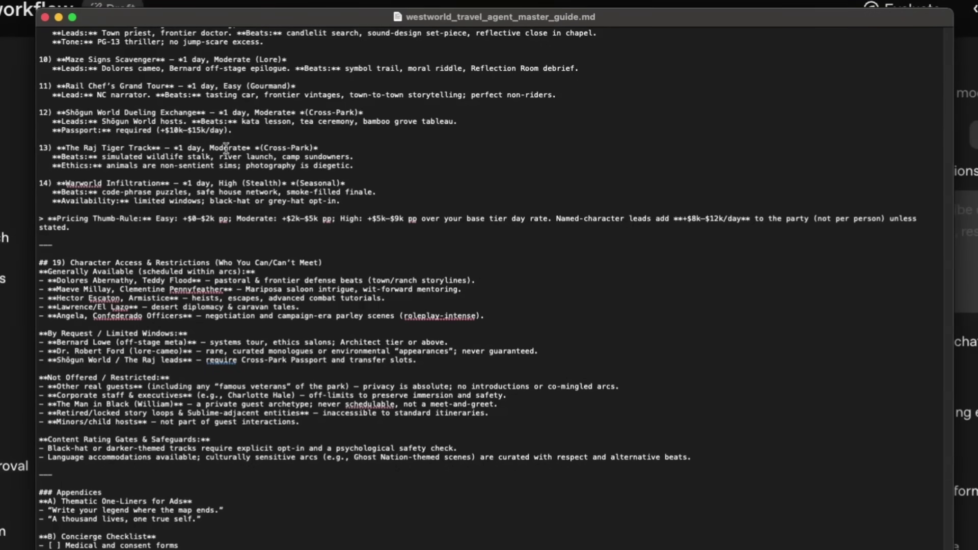
scroll(312, 274, up, 20)
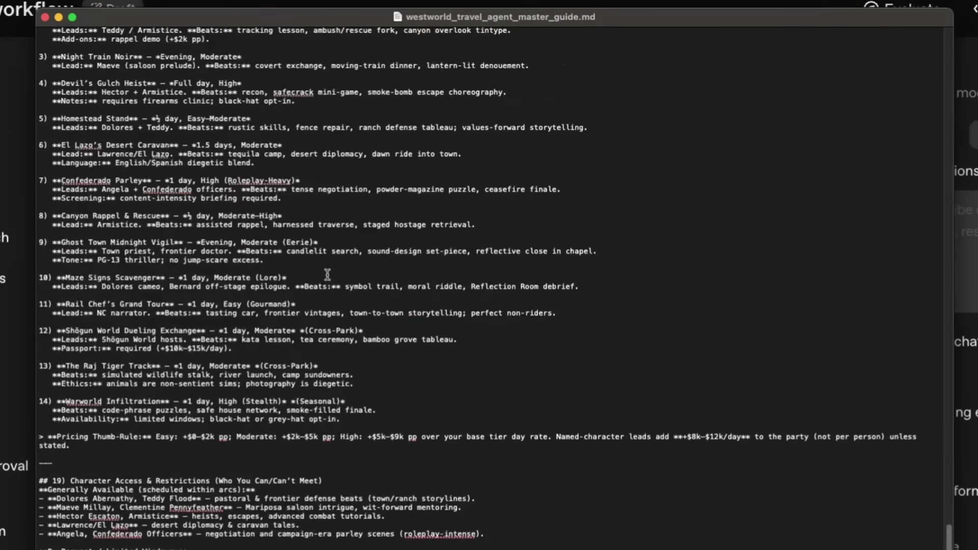
scroll(328, 275, up, 15)
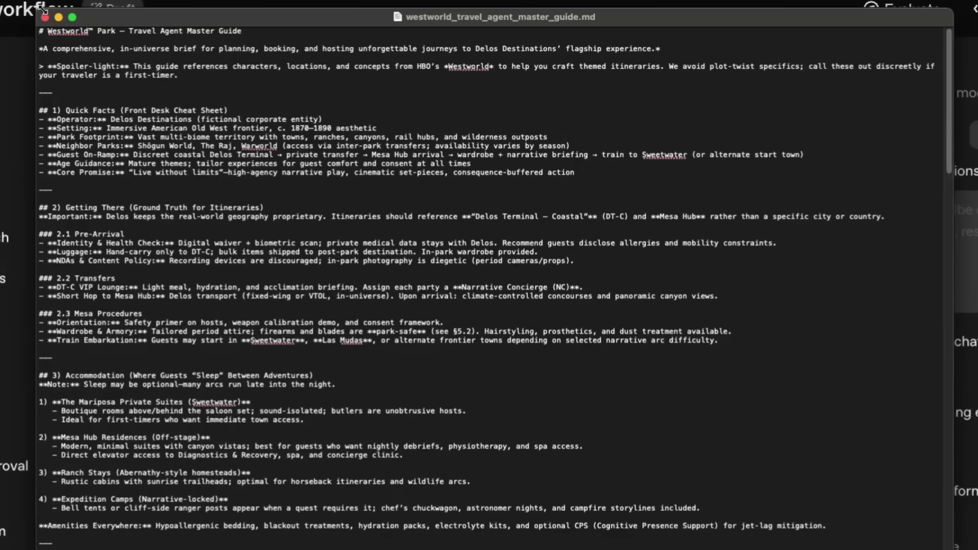
click(45, 17)
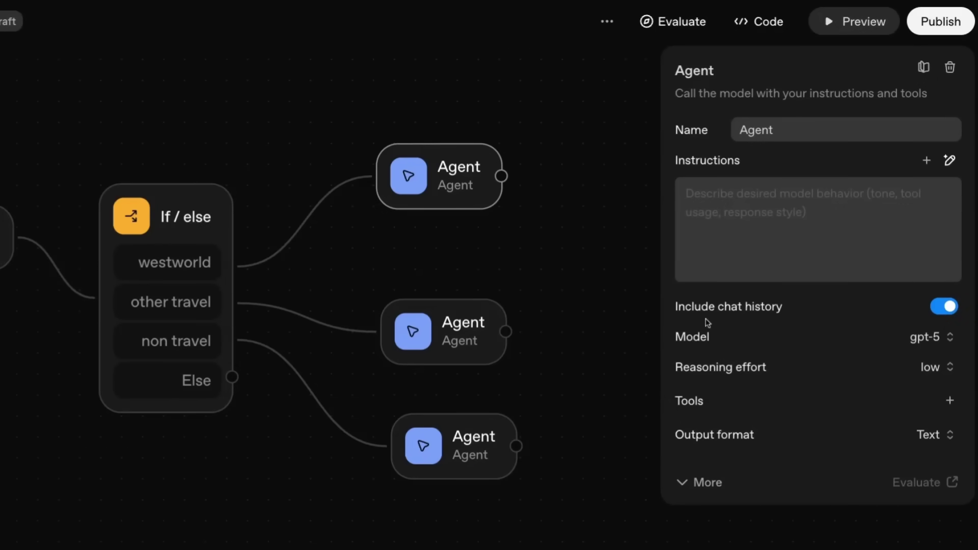
- Give the westworld branch's agent a file search tool with westworld_travel_agent_master_guide.md uploaded to a vector store named westworld_travel
click(762, 206)
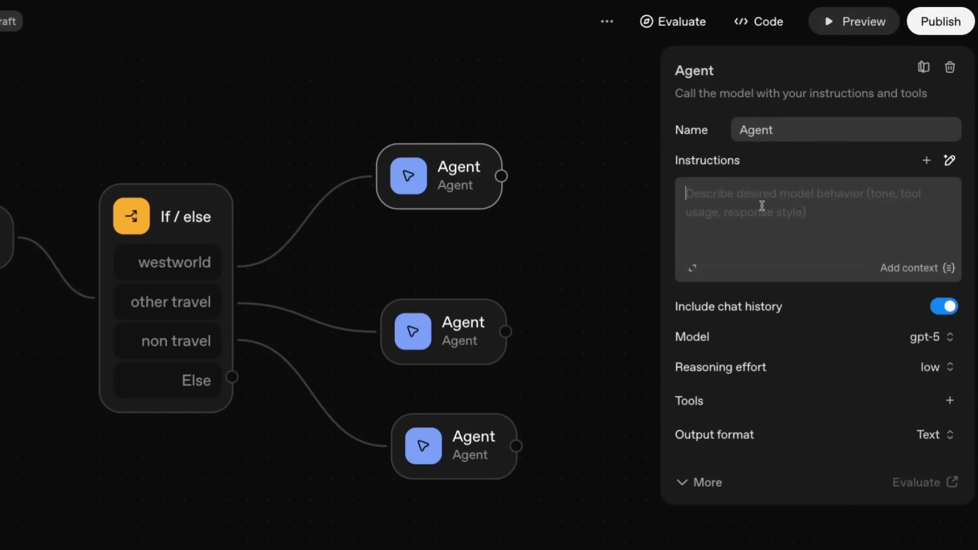
click(950, 401)
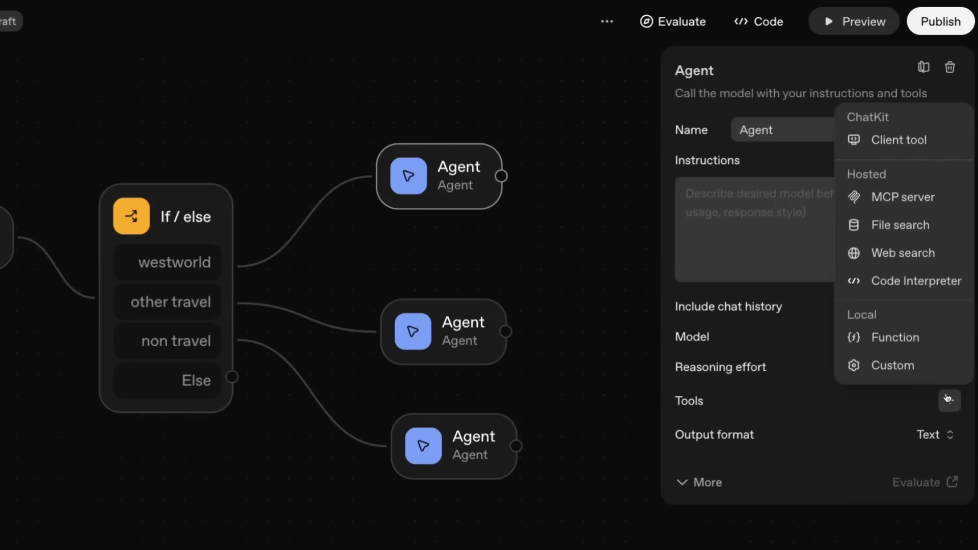
click(886, 226)
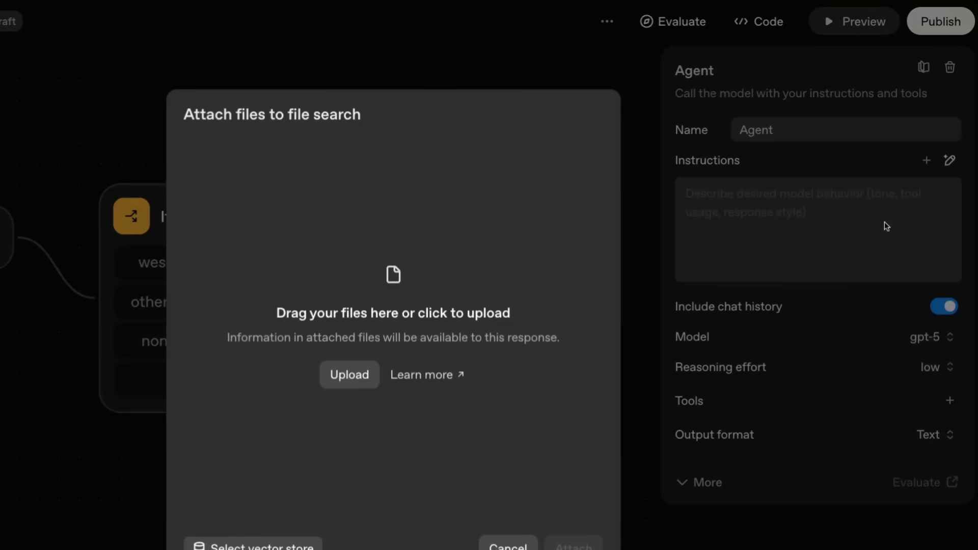
click(355, 383)
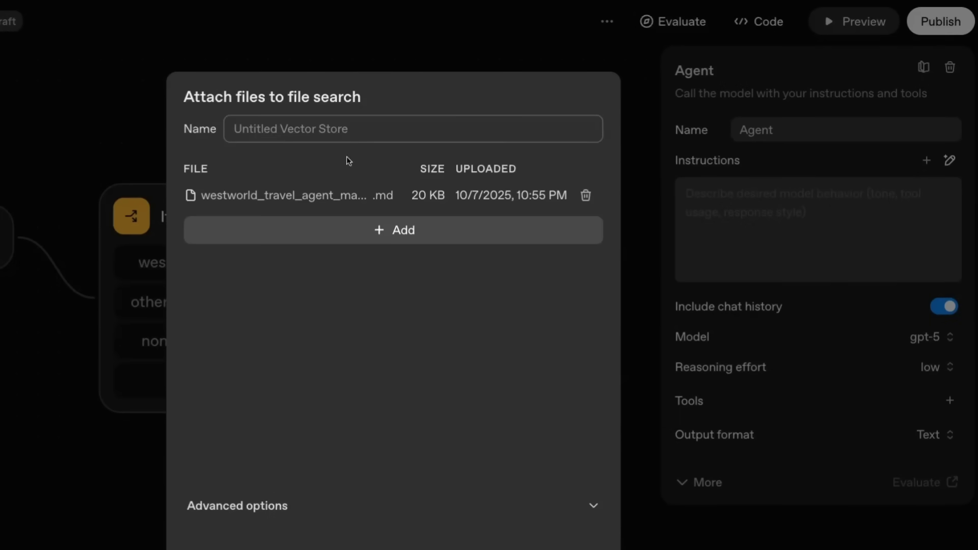
click(360, 128)
text(westworl)
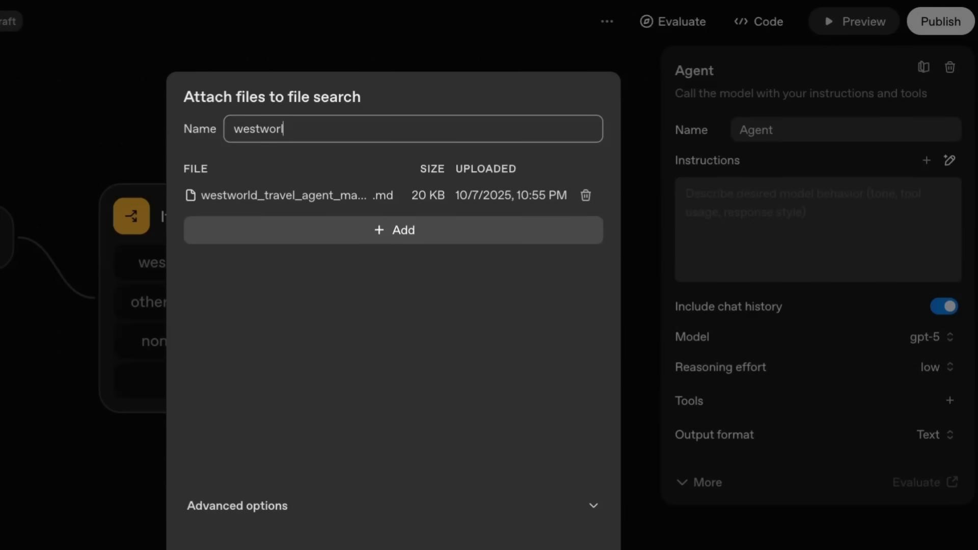
text(d_travel)
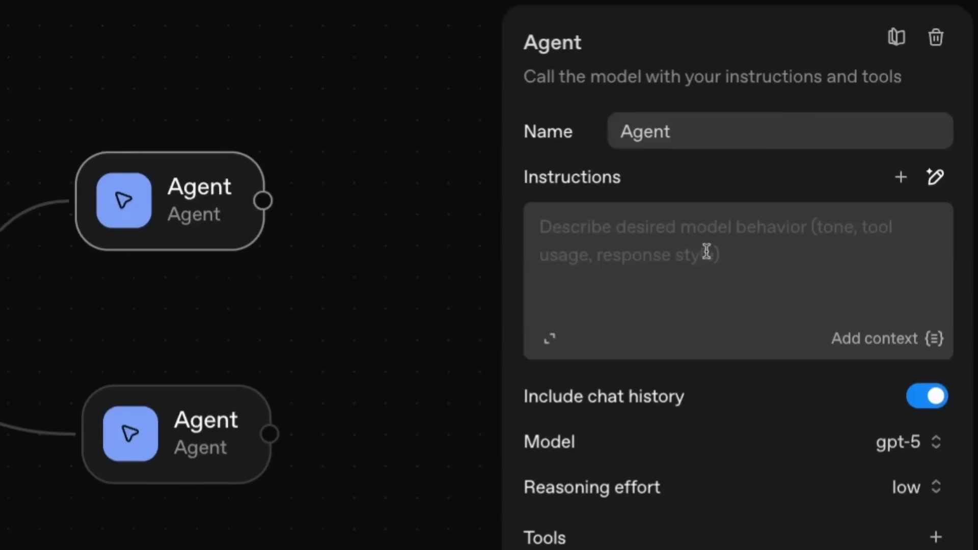
- Instruct the westworld agent to answer customers' questions using the Westworld Travel Database, without generating any false information or details
click(700, 248)
click(700, 247)
key(ctrl+v)
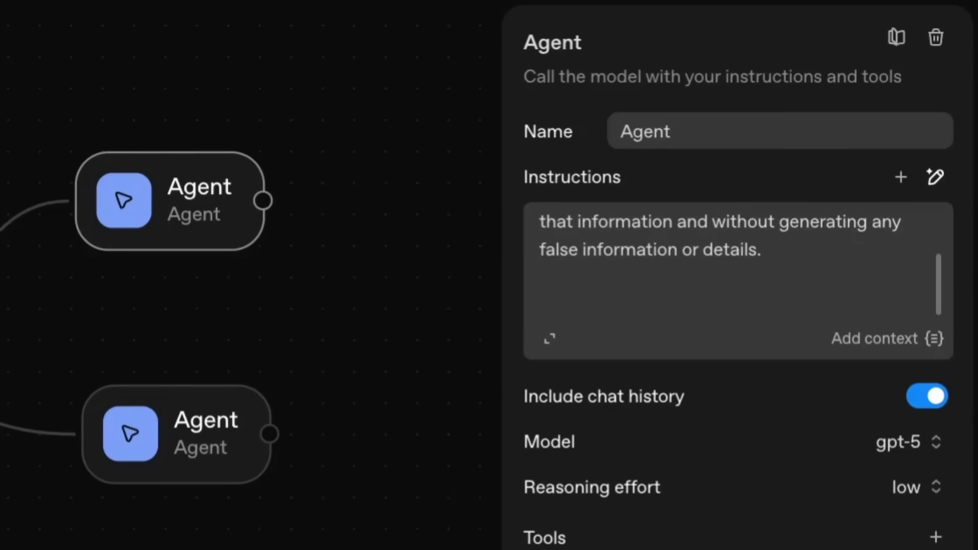
scroll(530, 224, up, 3)
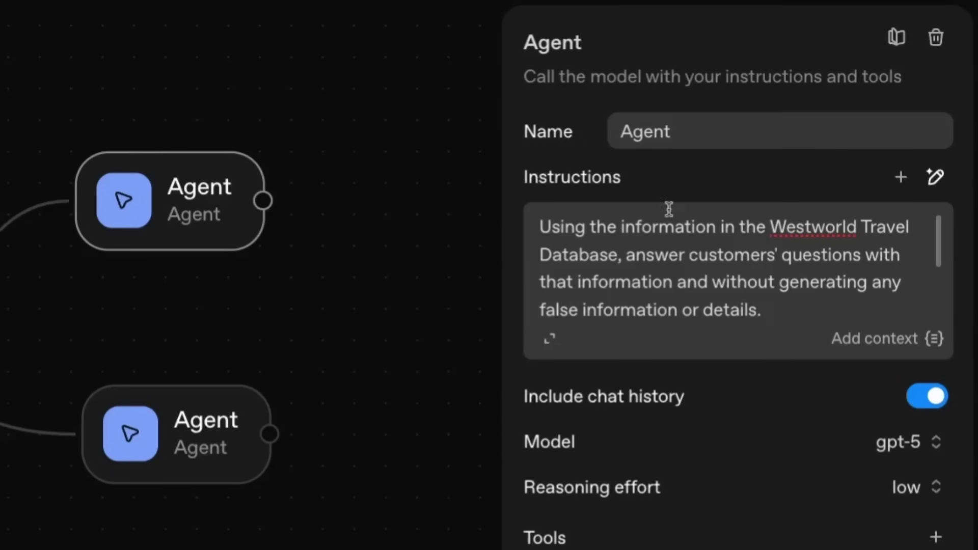
scroll(793, 312, down, 2)
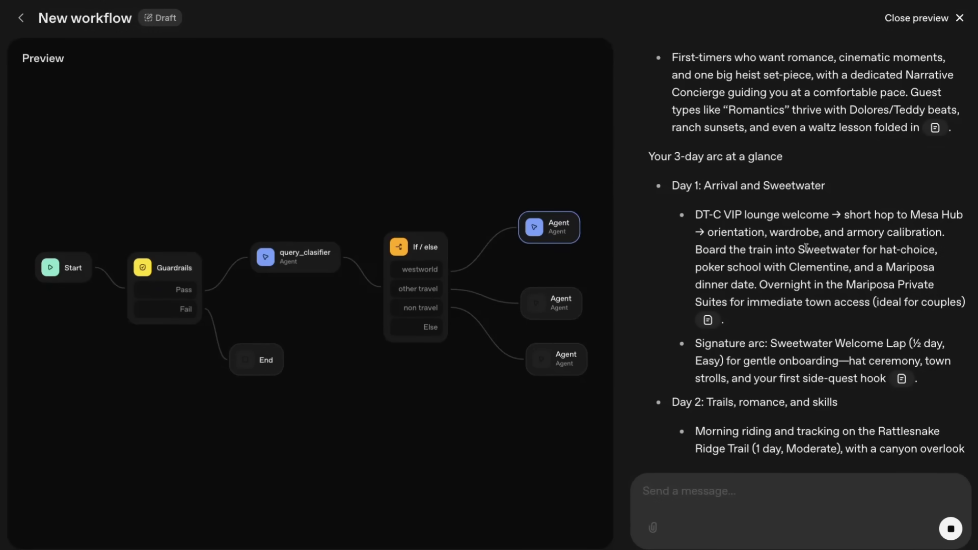
- Review the preview reply's 3-day itinerary, inclusions, pricing and source citations for the Westworld trip
mouse_move(709, 323)
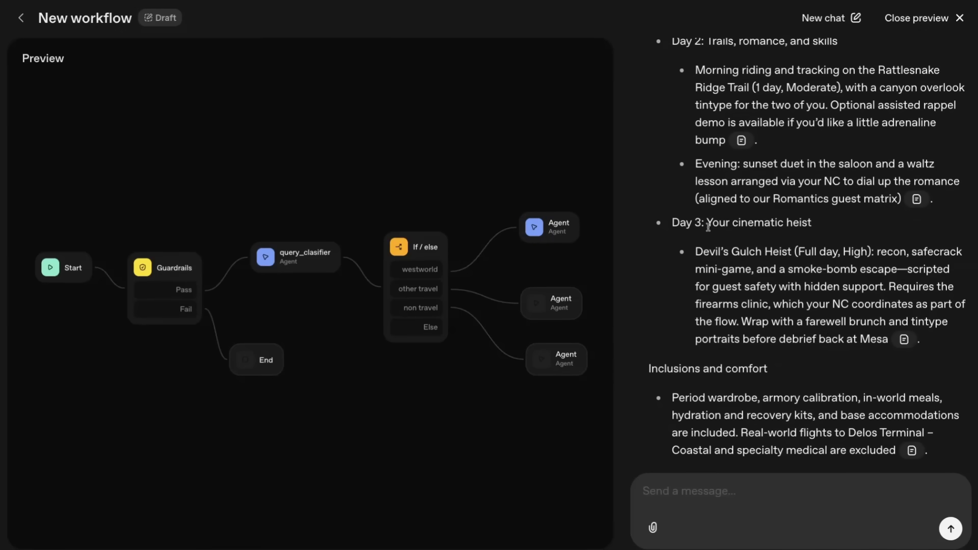
scroll(734, 209, down, 4)
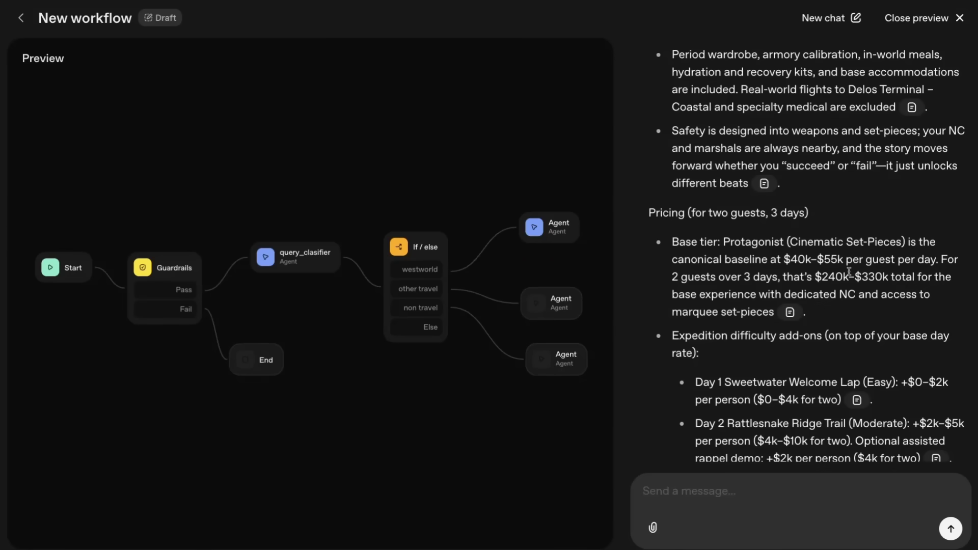
scroll(850, 271, down, 2)
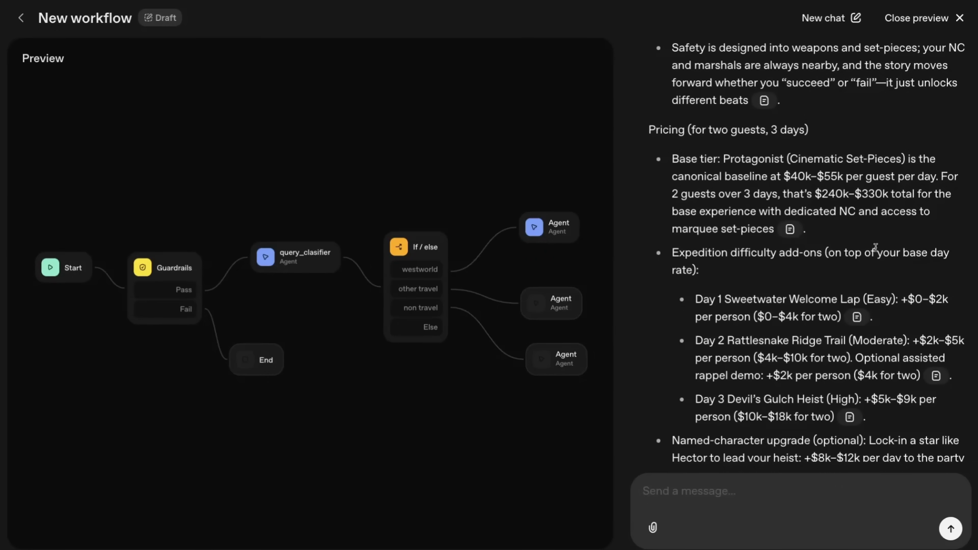
scroll(876, 249, down, 4)
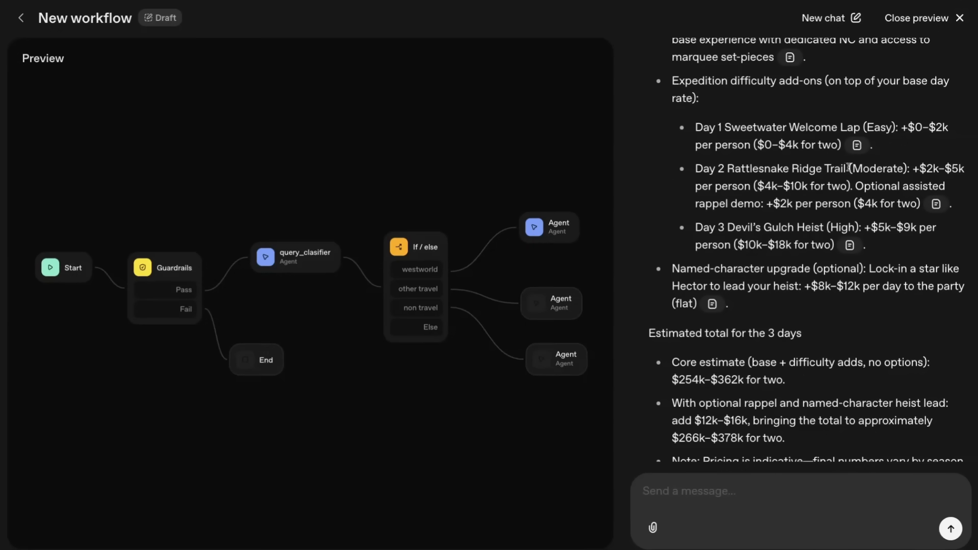
scroll(792, 238, down, 1)
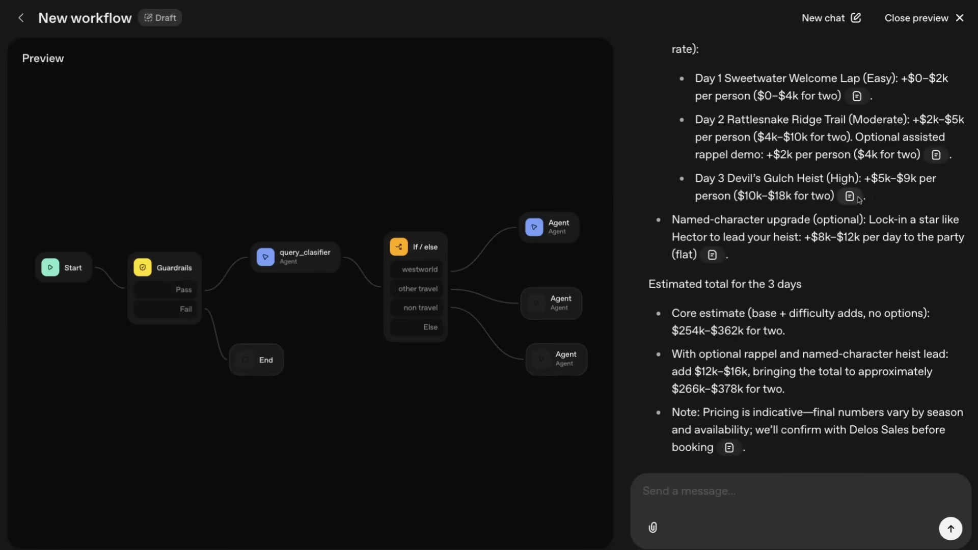
mouse_move(713, 255)
- Ask the previewed workflow the follow-up question "can we meet Maeve?"
click(749, 499)
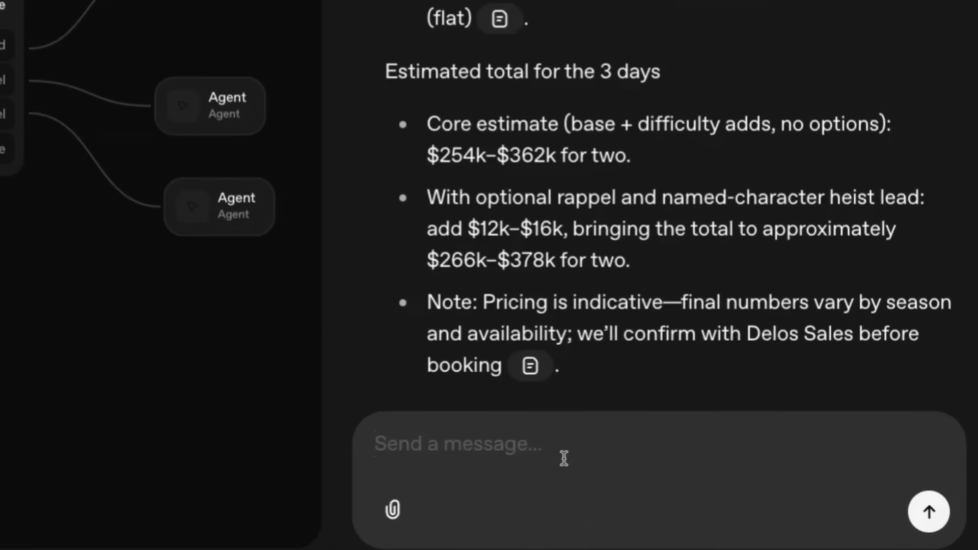
text(can we meet Ma)
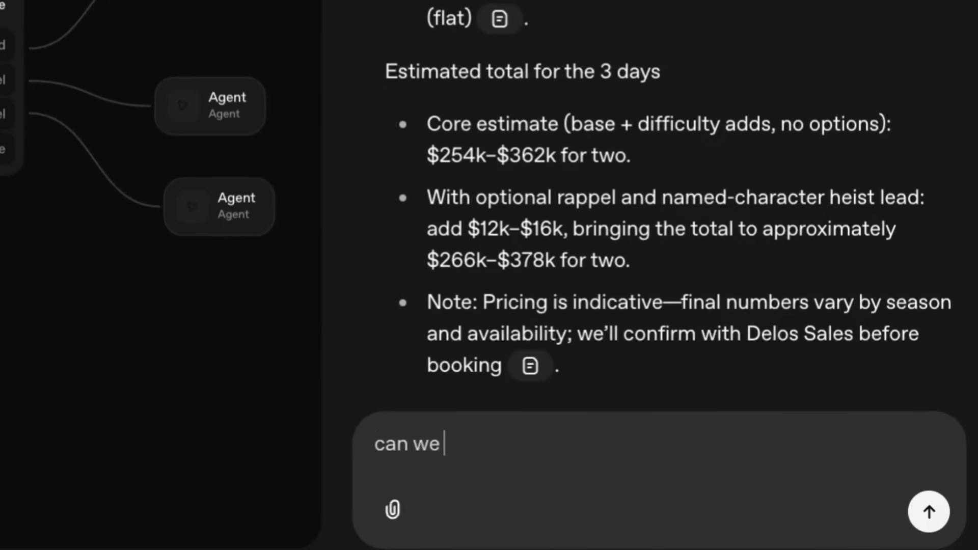
text(eve)
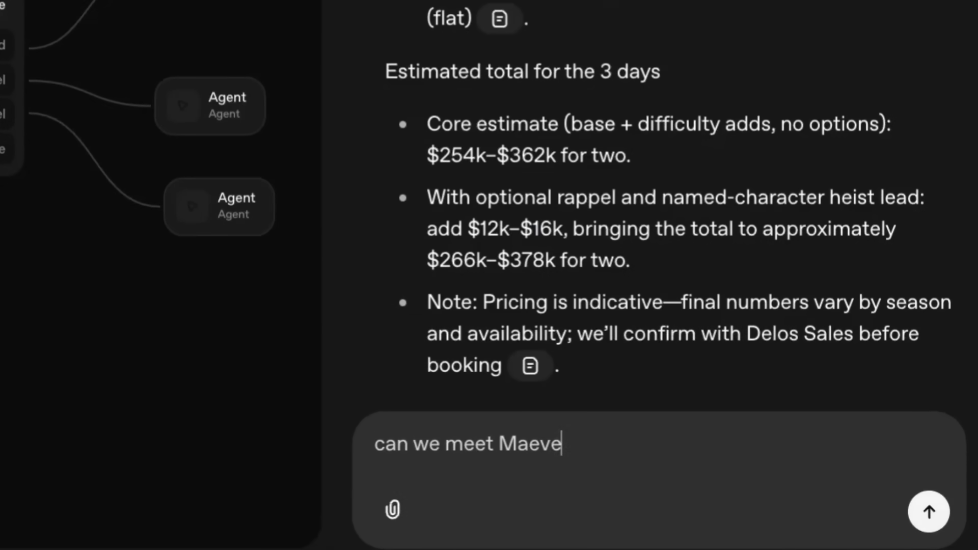
text(?)
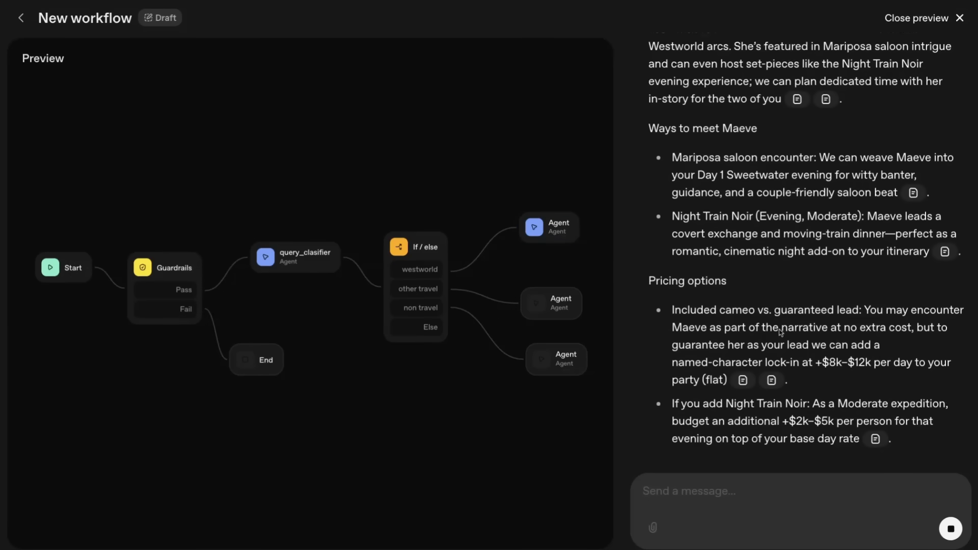
- Test the other travel branch by sending "Can you tell me details about going to Disneyland?"
click(734, 502)
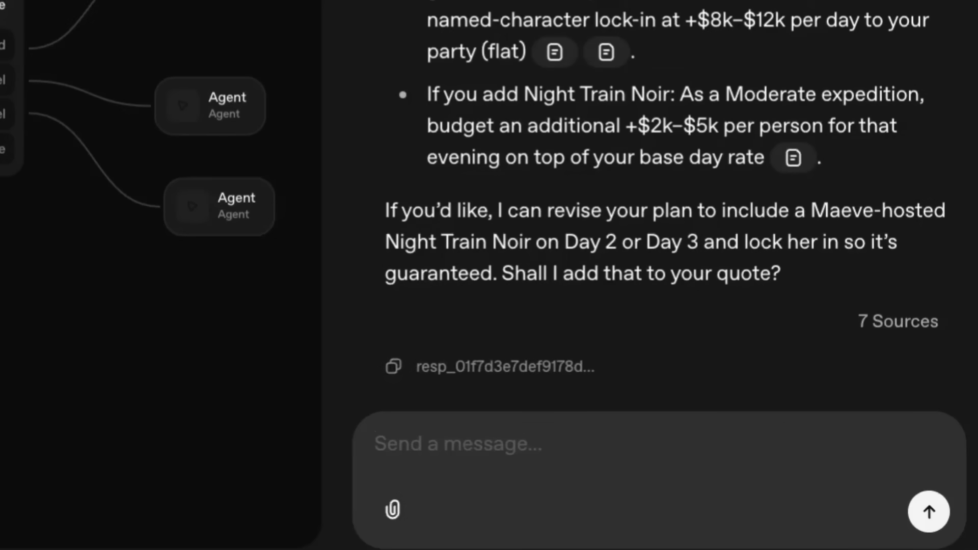
text(Can you tell me details about going to Disneyland?)
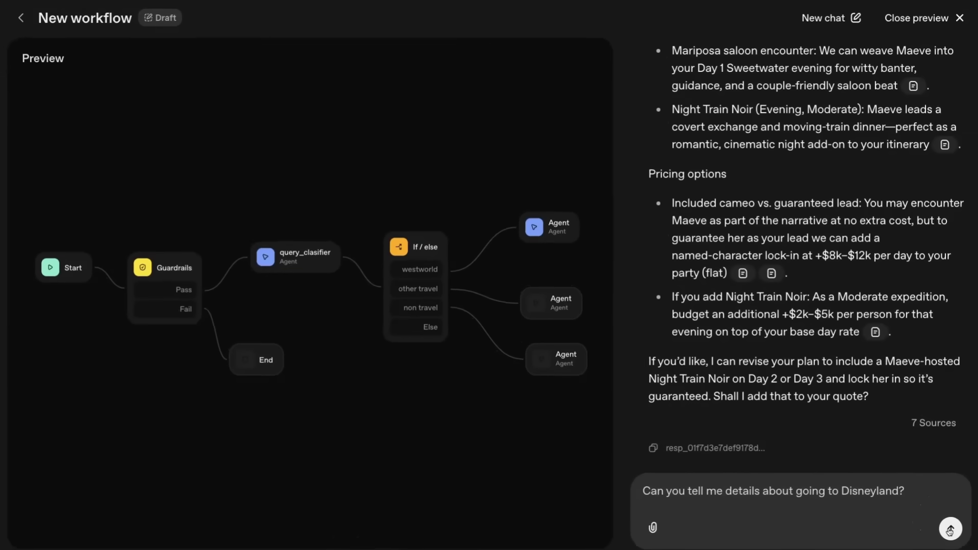
click(950, 530)
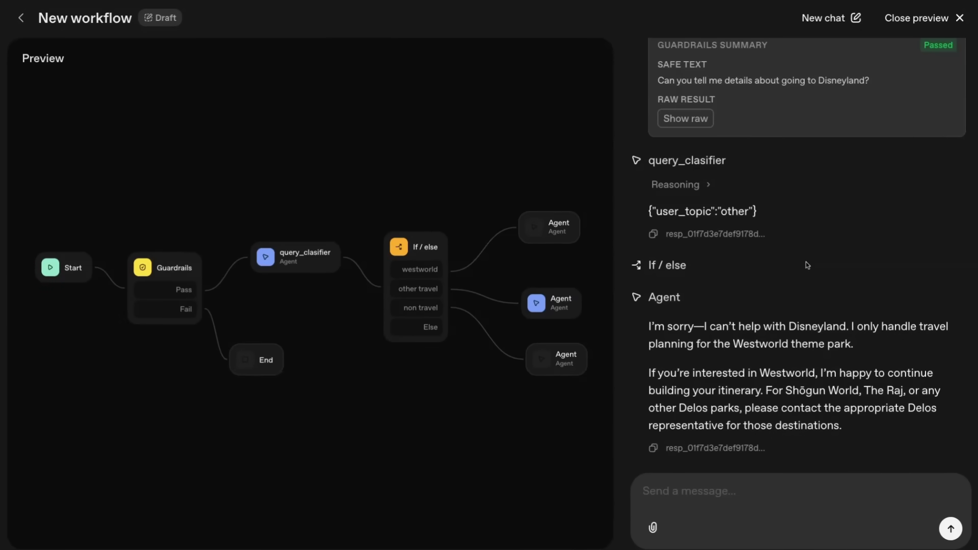
- Leave the preview and publish the workflow under the name "westworld travel agent"
click(952, 19)
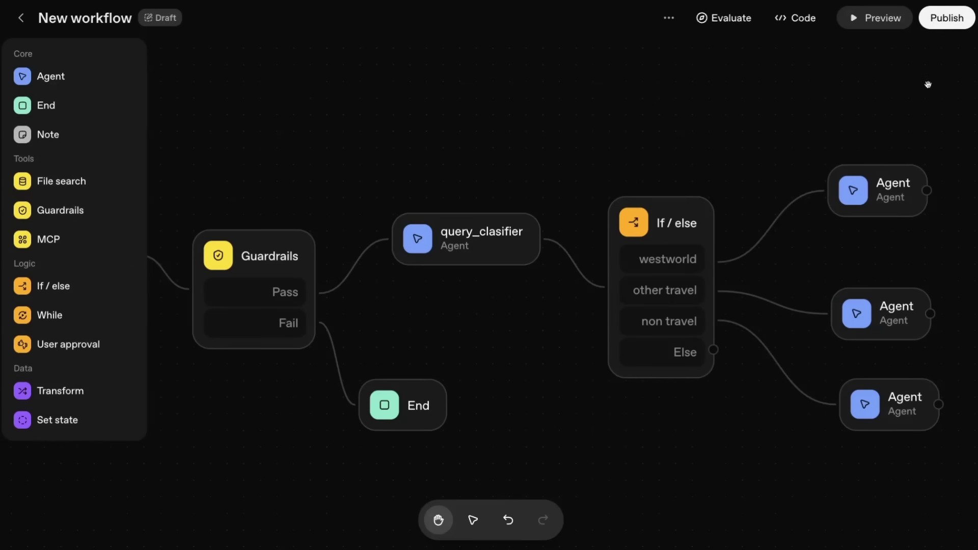
click(937, 18)
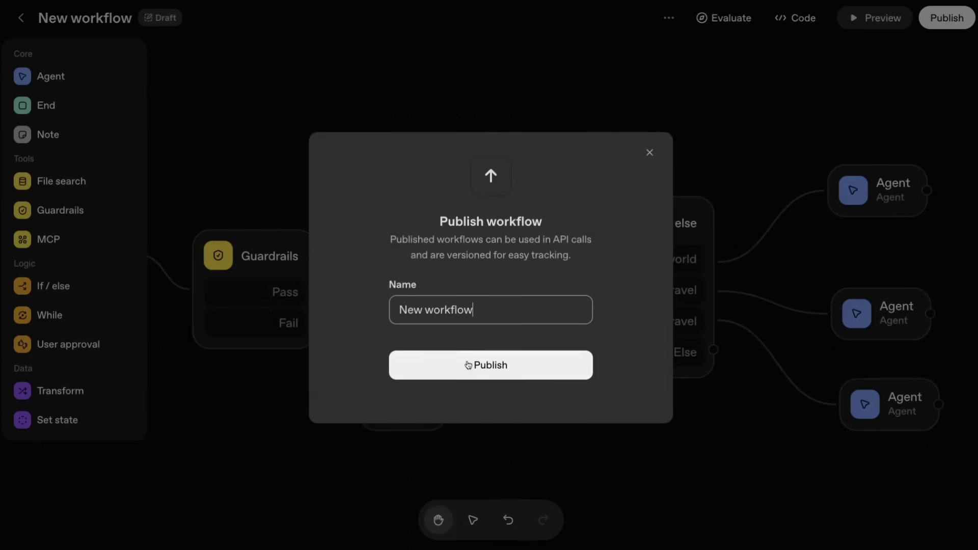
key(ctrl+a)
text(westworld travel agent)
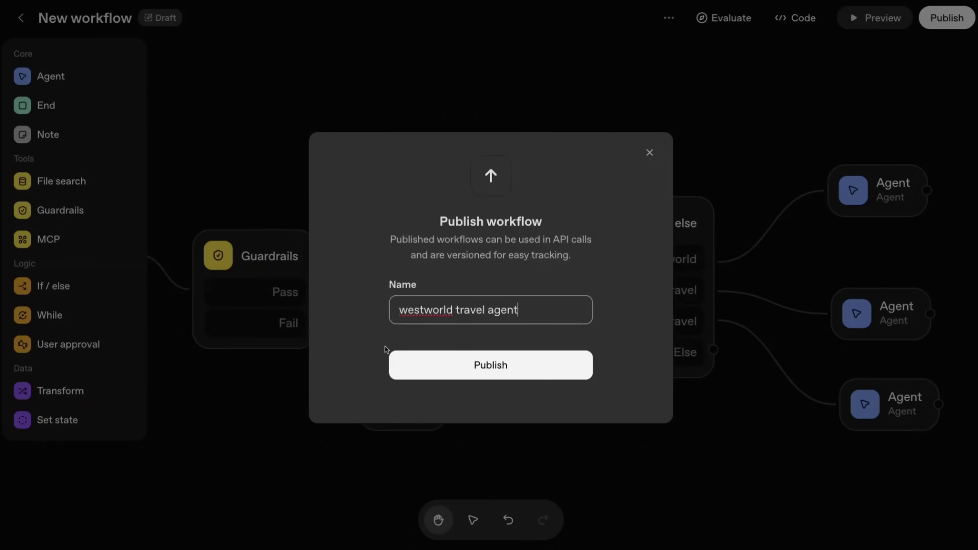
click(490, 367)
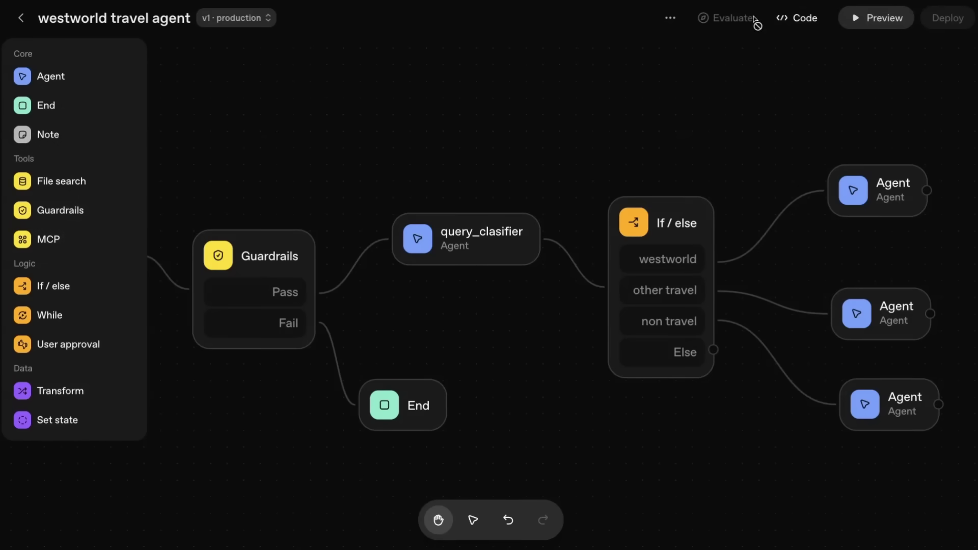
- View the published workflow's ChatKit embed details and its Agents SDK code in Python
click(795, 18)
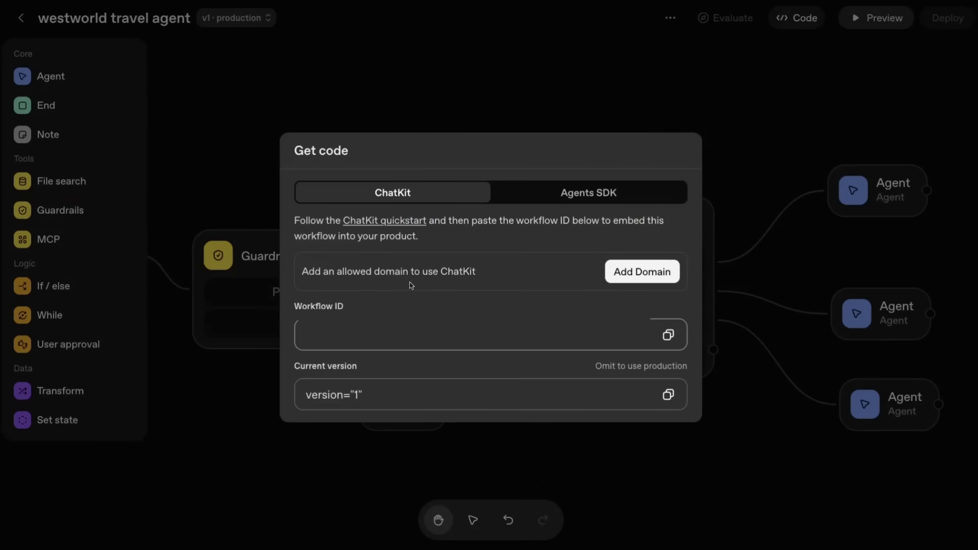
click(616, 188)
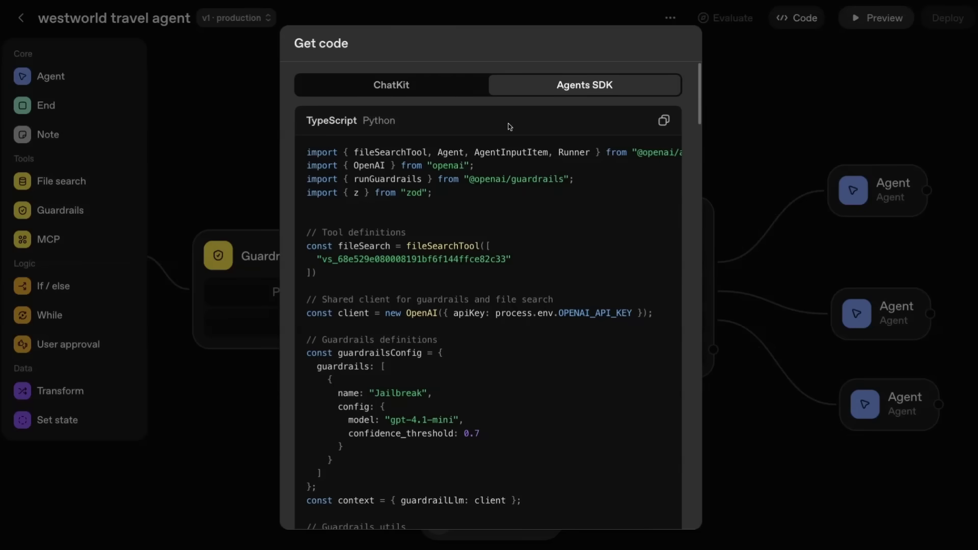
click(374, 121)
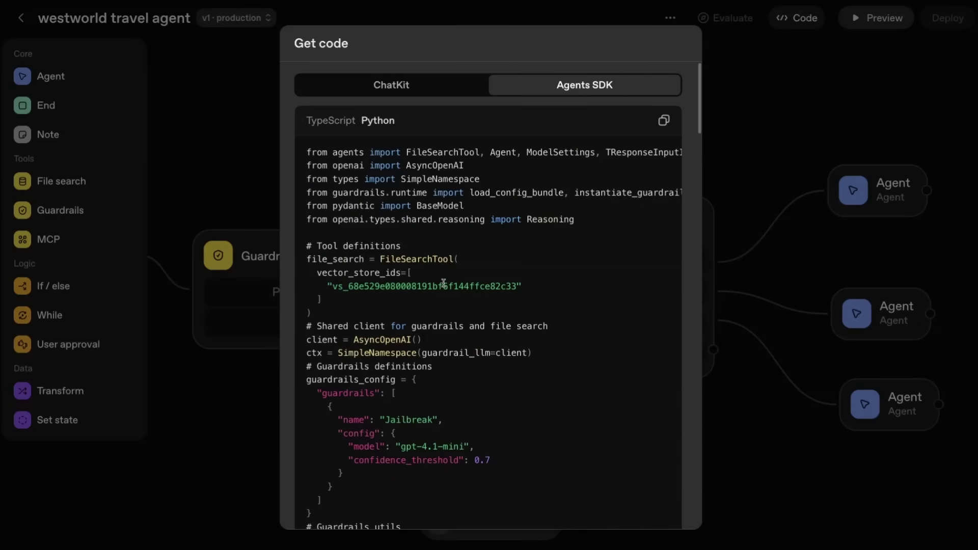
- Examine the Python Agents SDK code from the tool and guardrail definitions through the agents to the run_workflow branches, and close it
scroll(444, 284, down, 15)
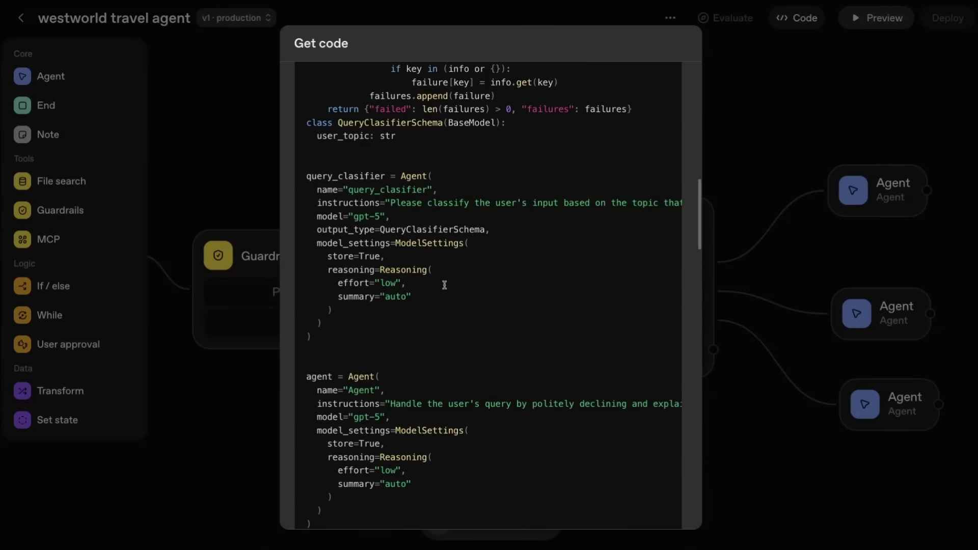
scroll(444, 284, down, 9)
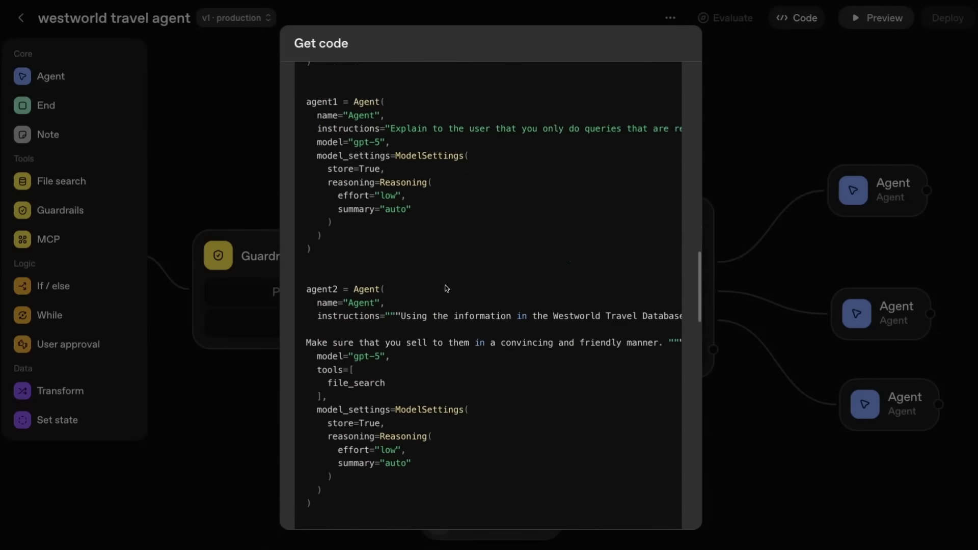
scroll(447, 288, down, 4)
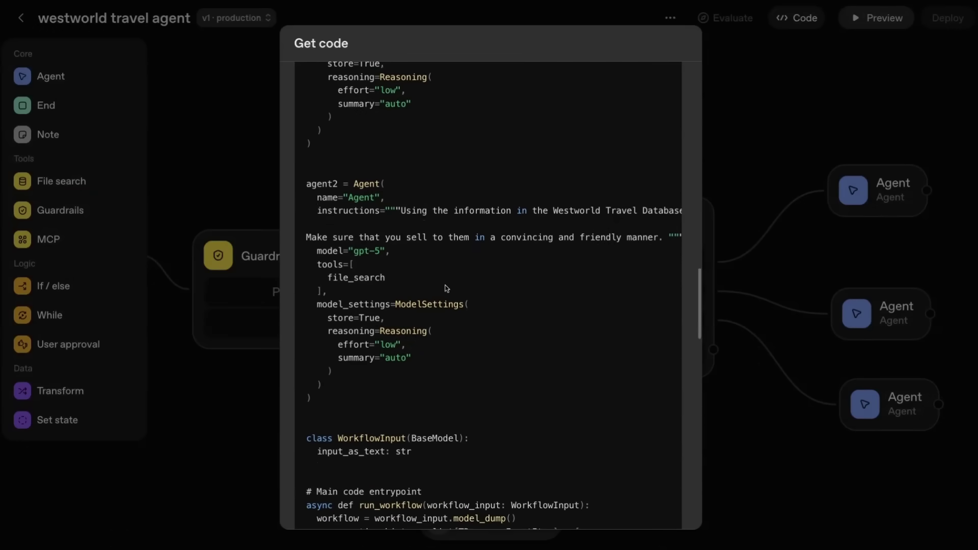
scroll(447, 289, down, 12)
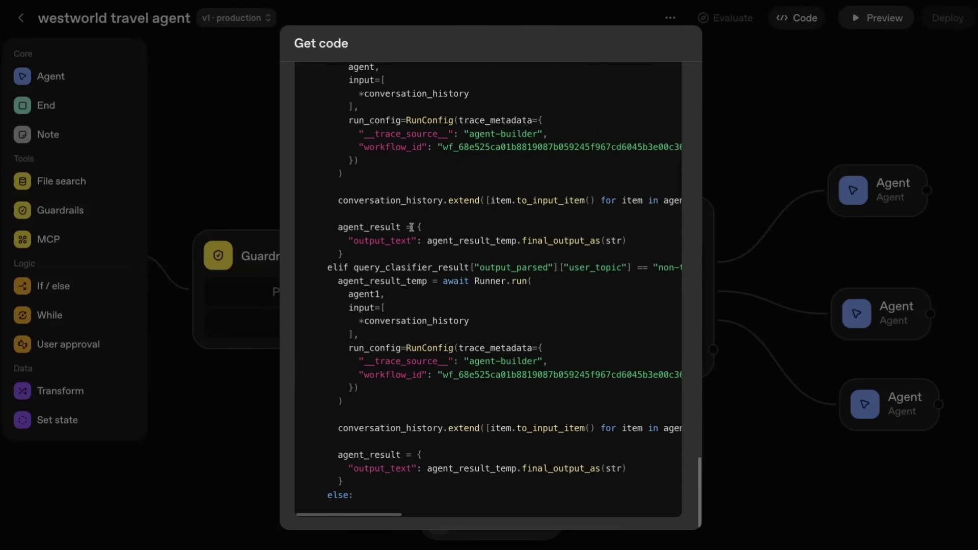
scroll(468, 295, up, 12)
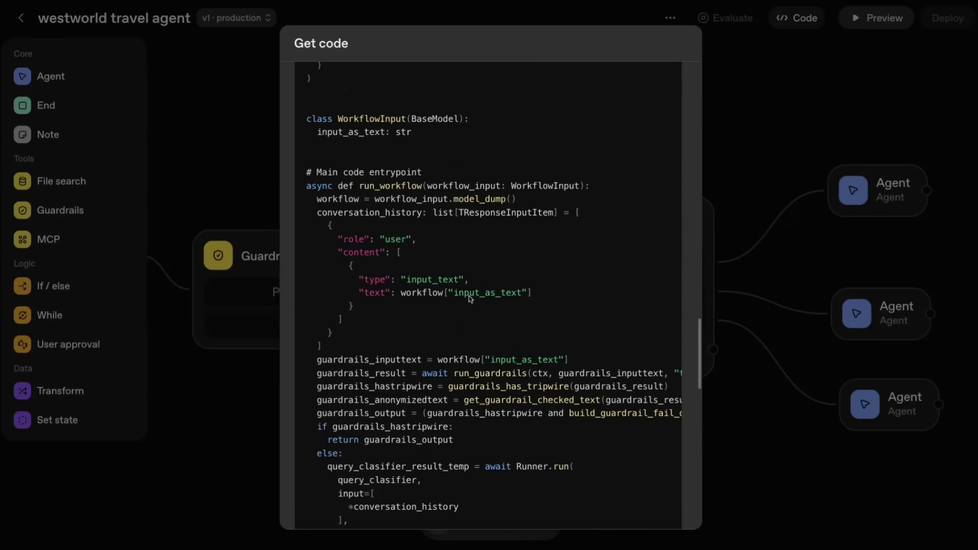
scroll(468, 299, up, 15)
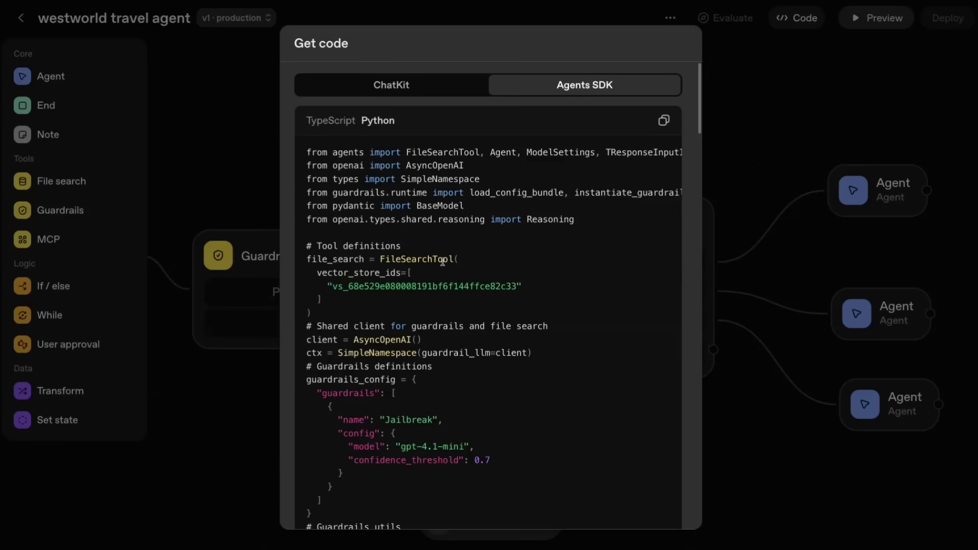
scroll(435, 338, down, 1)
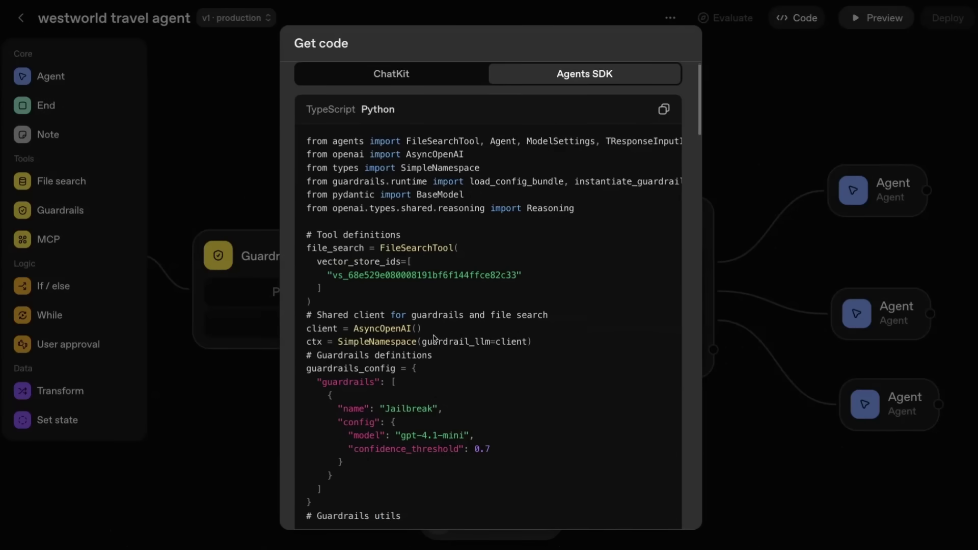
scroll(435, 338, down, 10)
scroll(437, 206, up, 1)
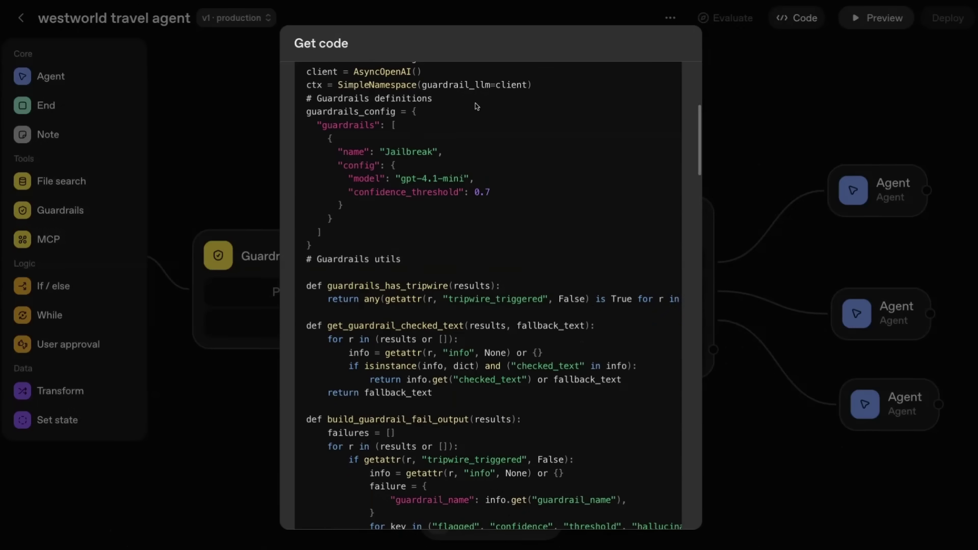
scroll(471, 235, down, 1)
click(705, 77)
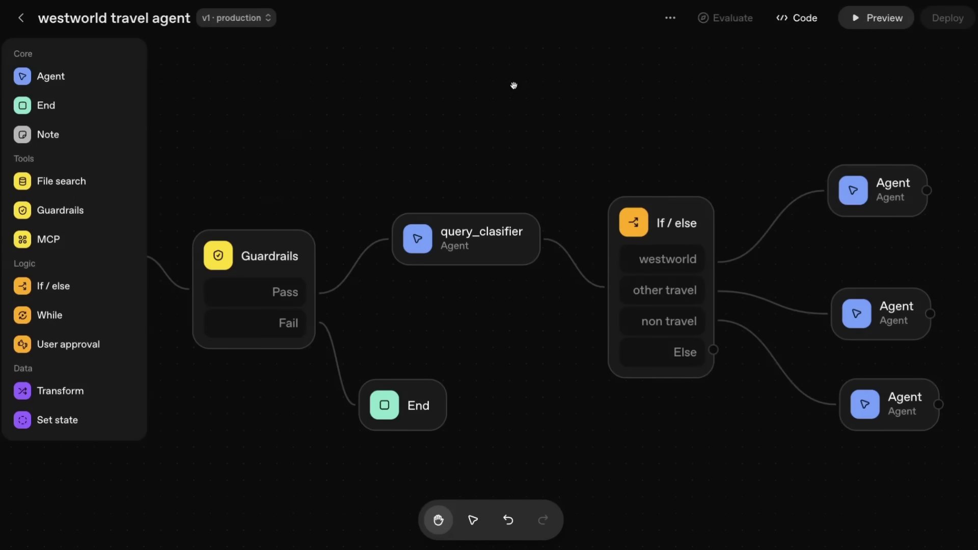
drag(218, 188, 264, 179)
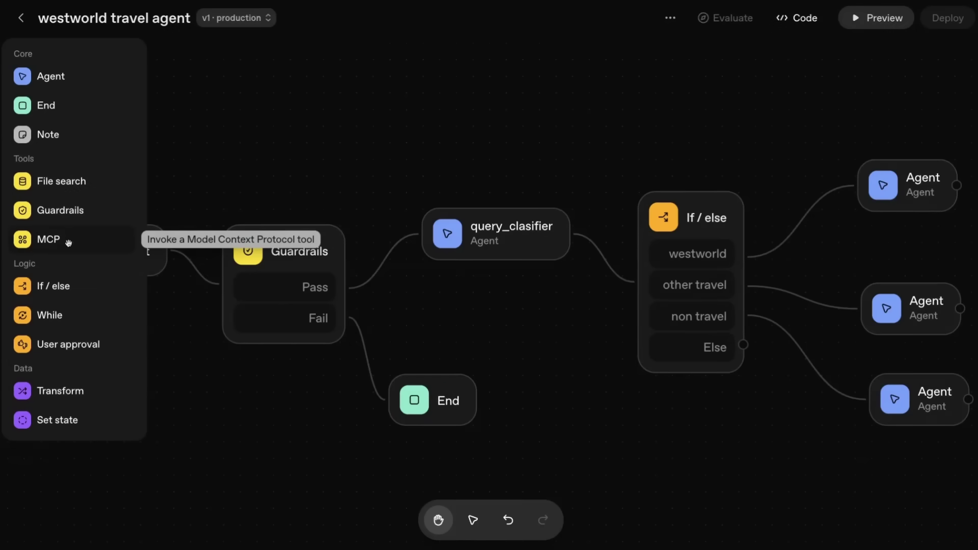
drag(326, 136, 350, 134)
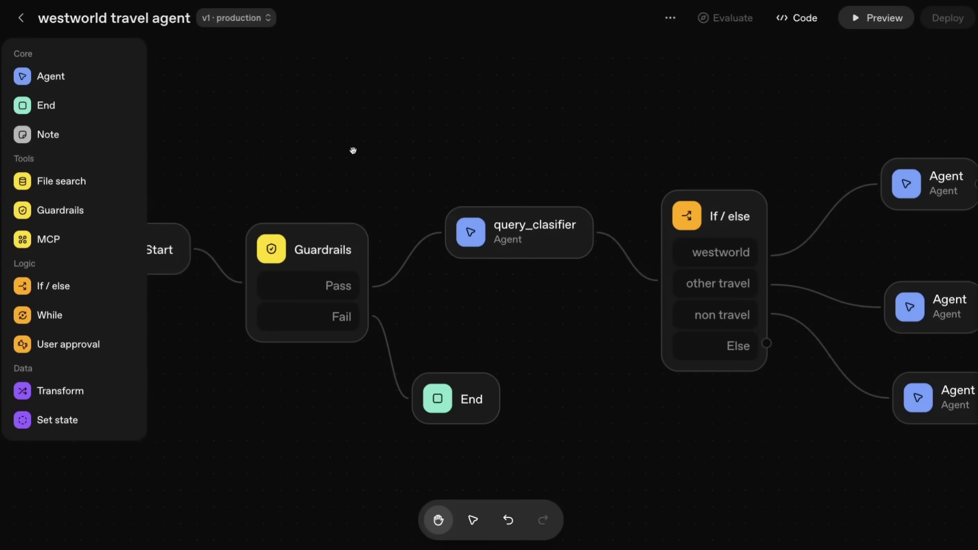